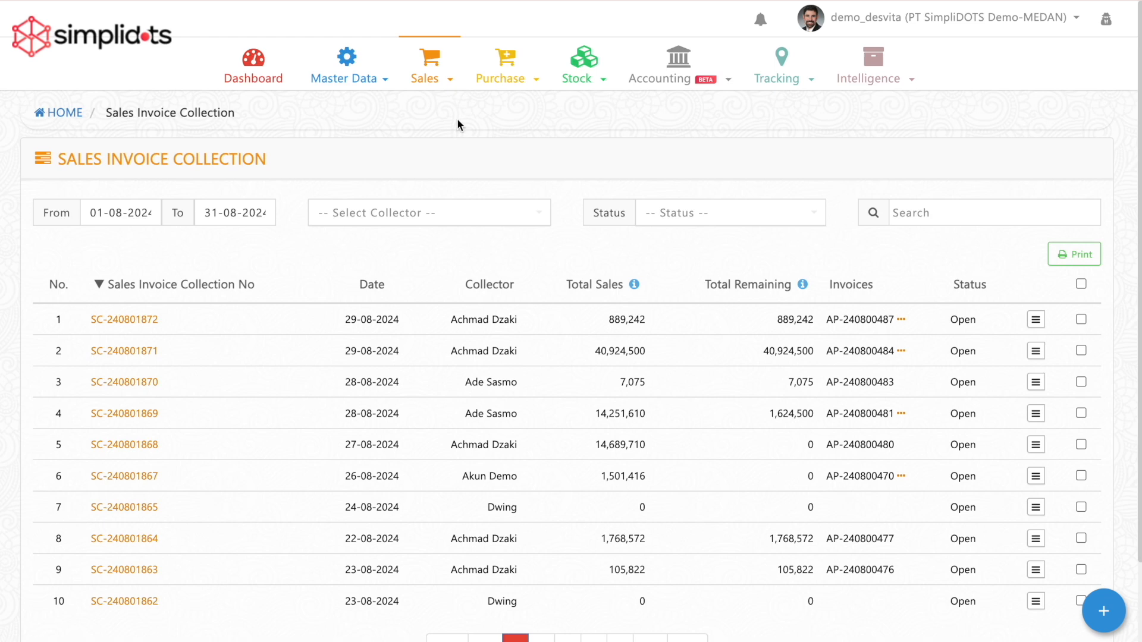
Go to the Sales Invoice Collection list and open the payment form for the first listed collection.
left_click(447, 82)
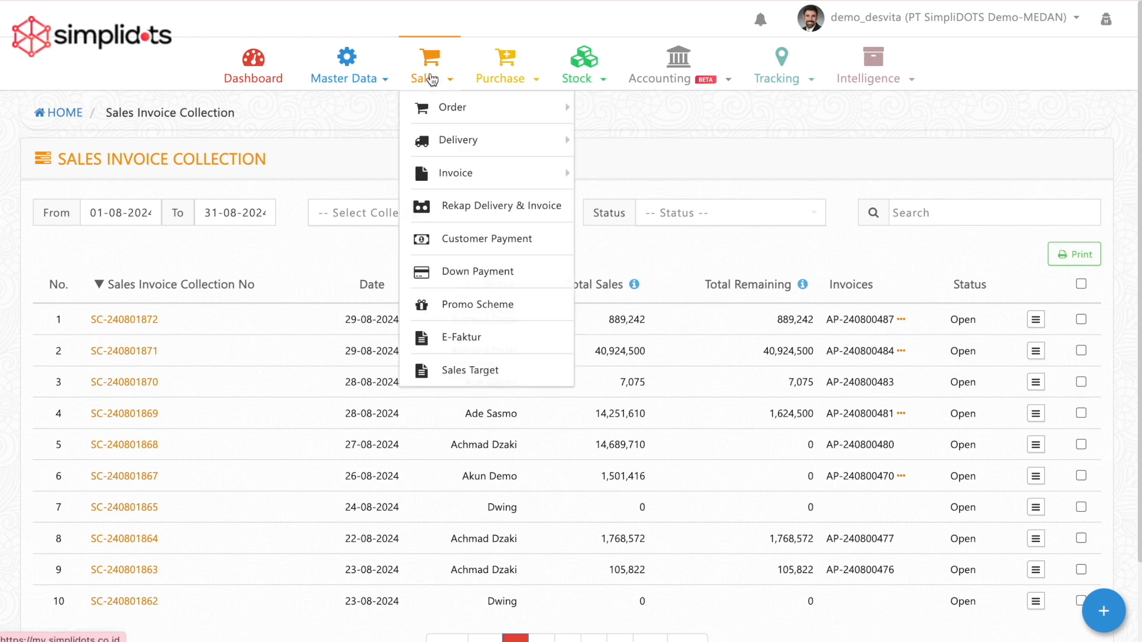
mouse_move(468, 165)
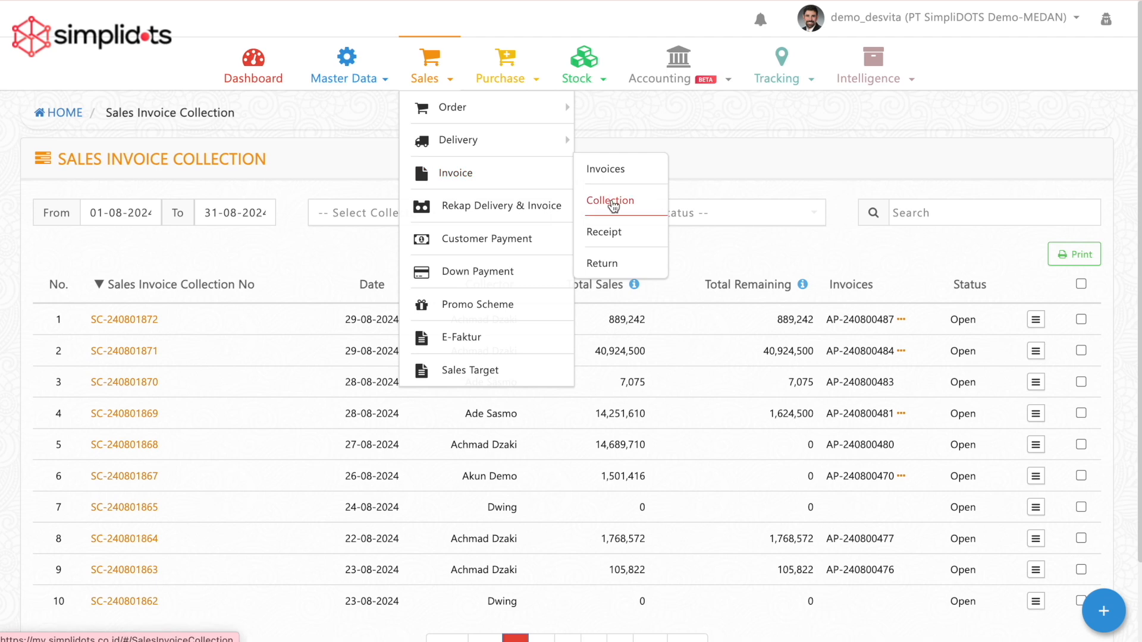
left_click(613, 206)
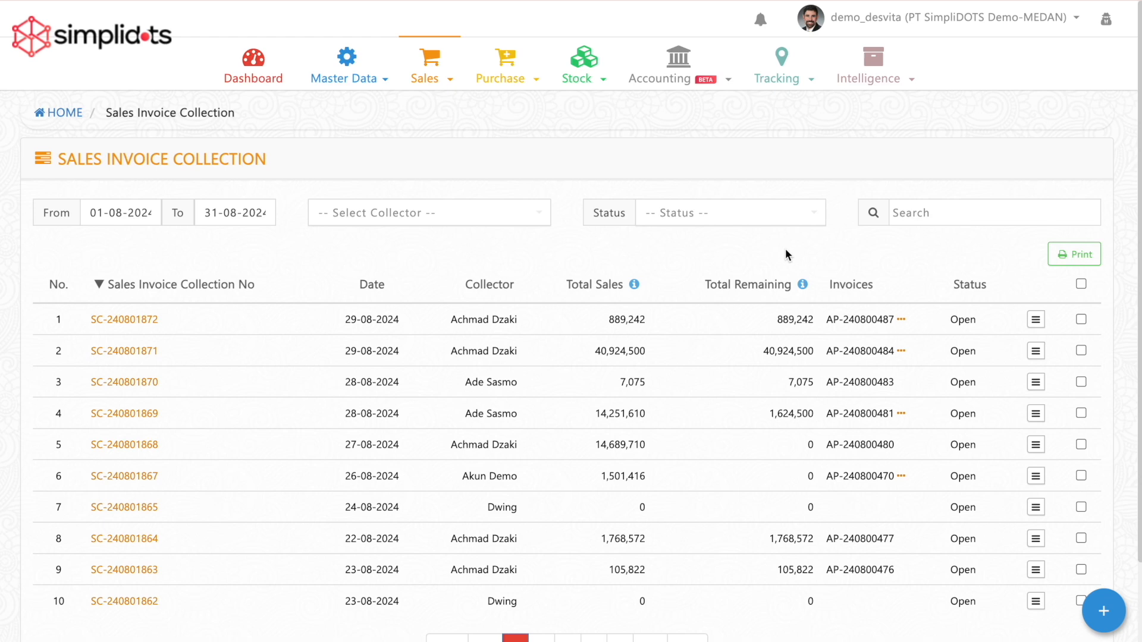
left_click(1035, 321)
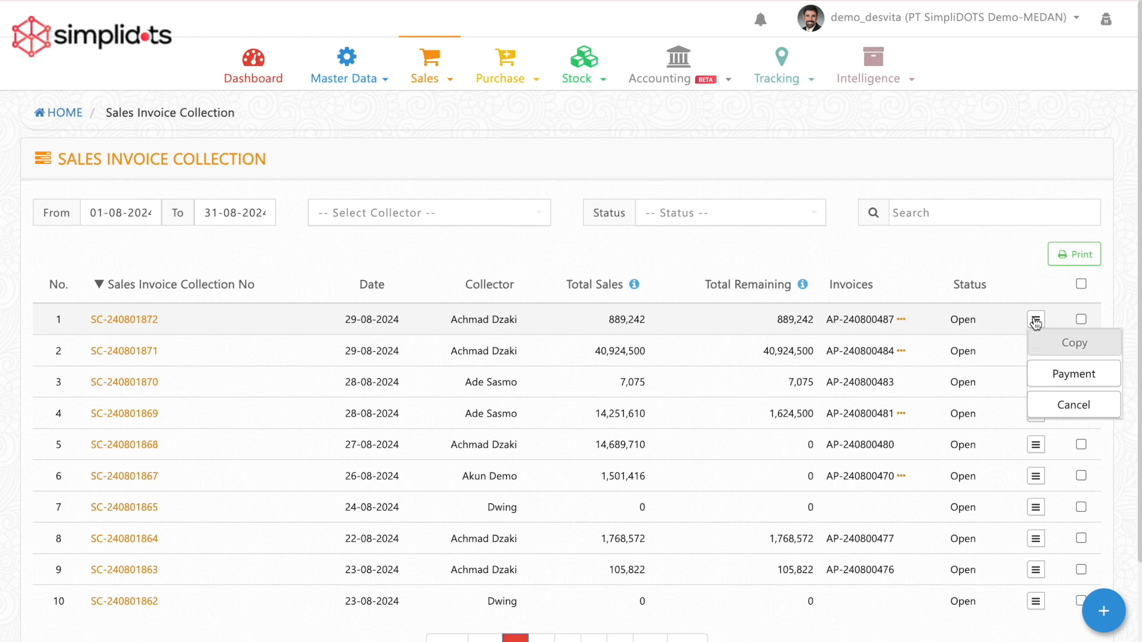
left_click(1056, 373)
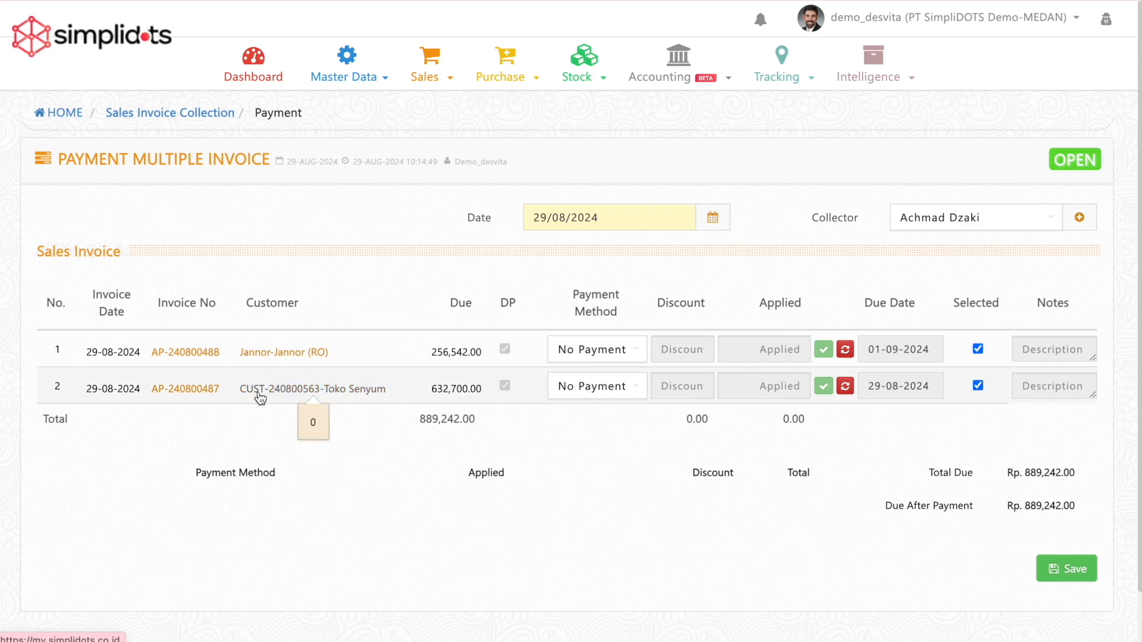
Set the first invoice's payment method to Cash, apply its full due amount of 256542 and assign the Kas Besar account.
left_click(618, 355)
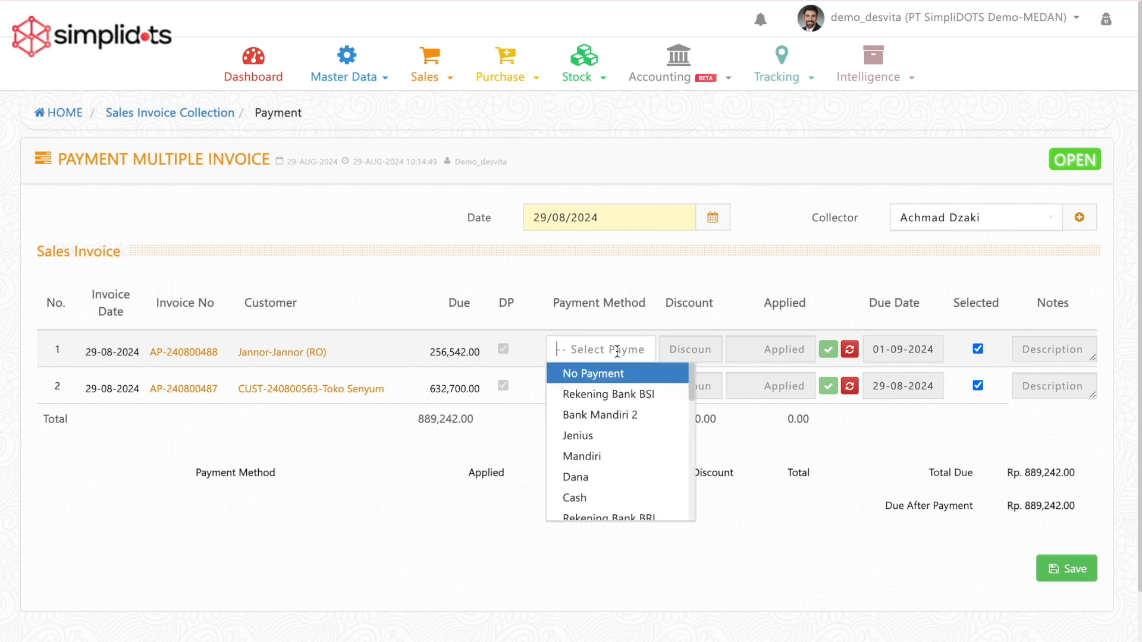
left_click(582, 497)
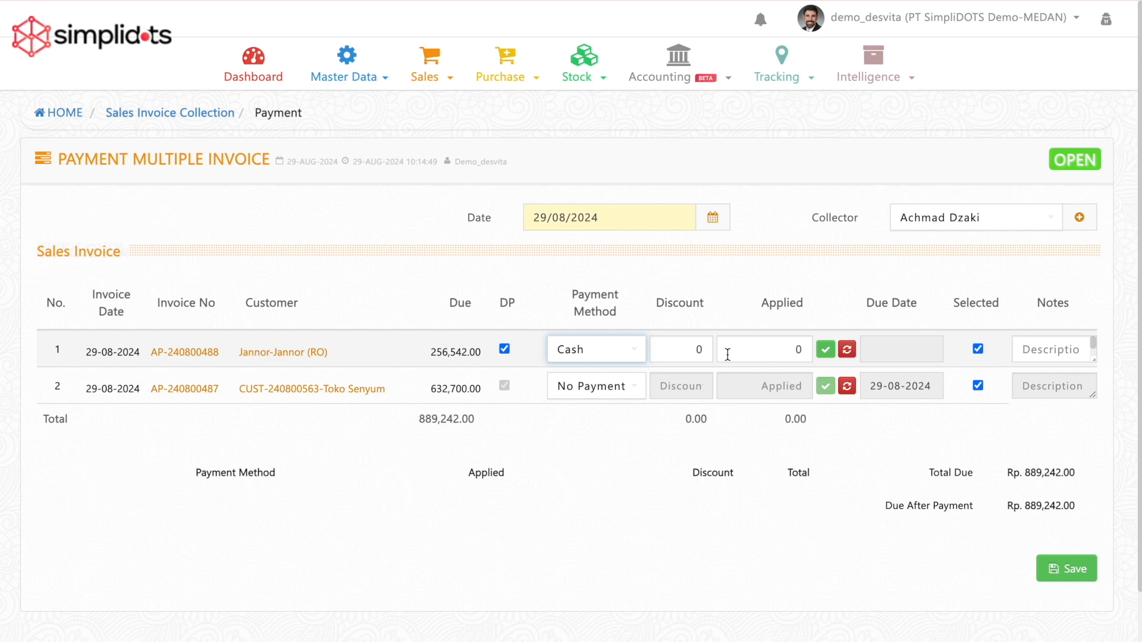
left_click(826, 350)
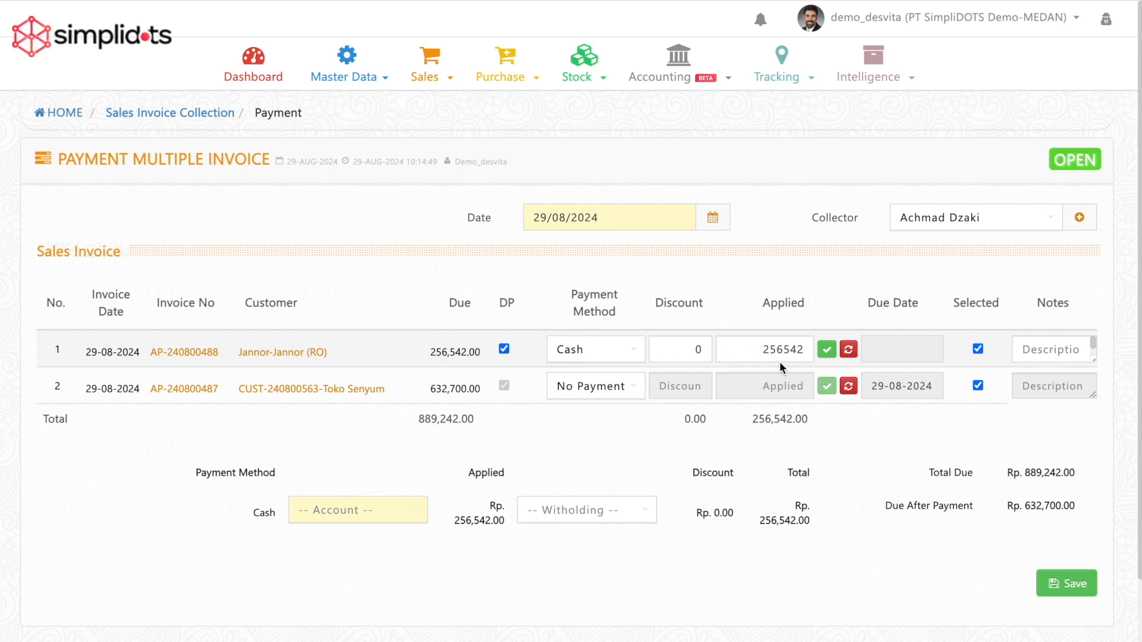
left_click(361, 521)
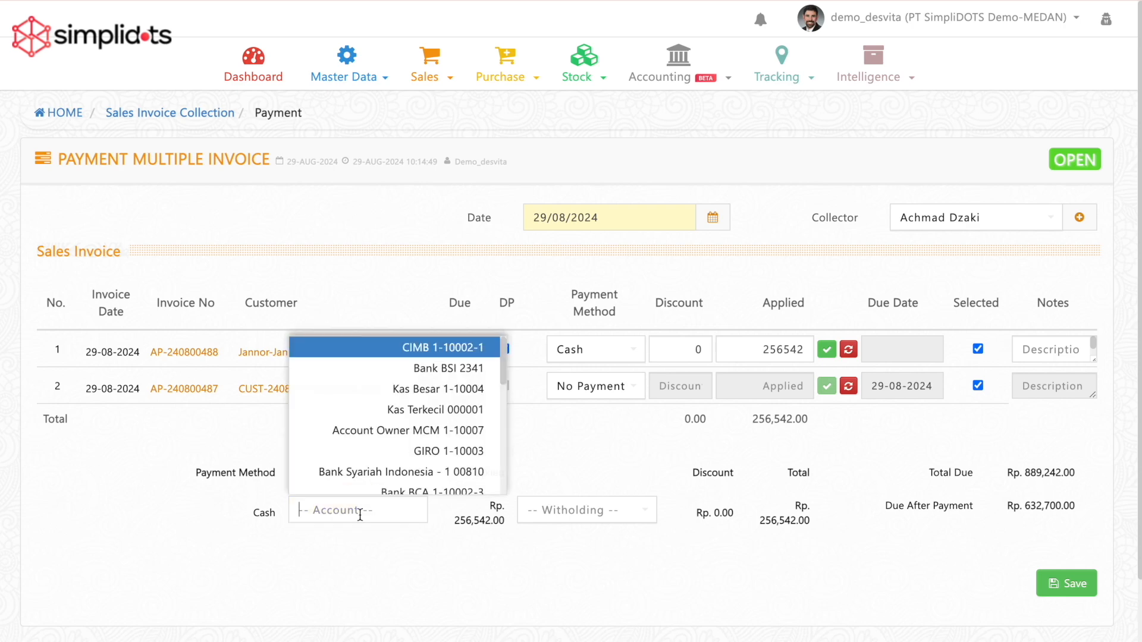
left_click(411, 392)
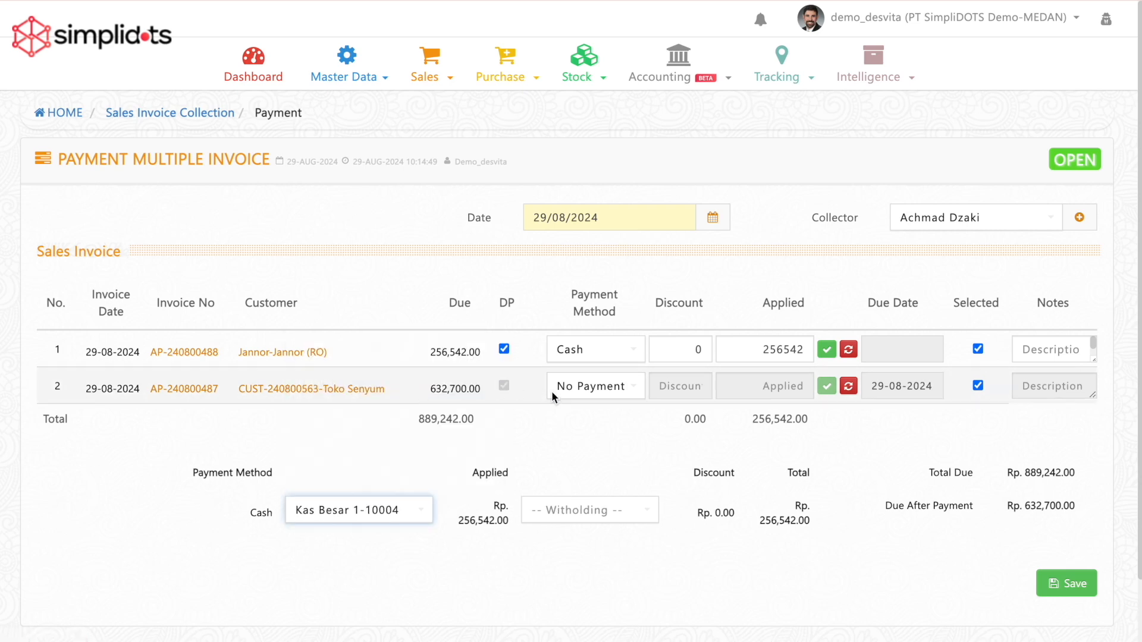
Set the second invoice's payment method to Bank Transfer, apply 300000 and assign the Bank Syariah Indonesia account.
left_click(613, 394)
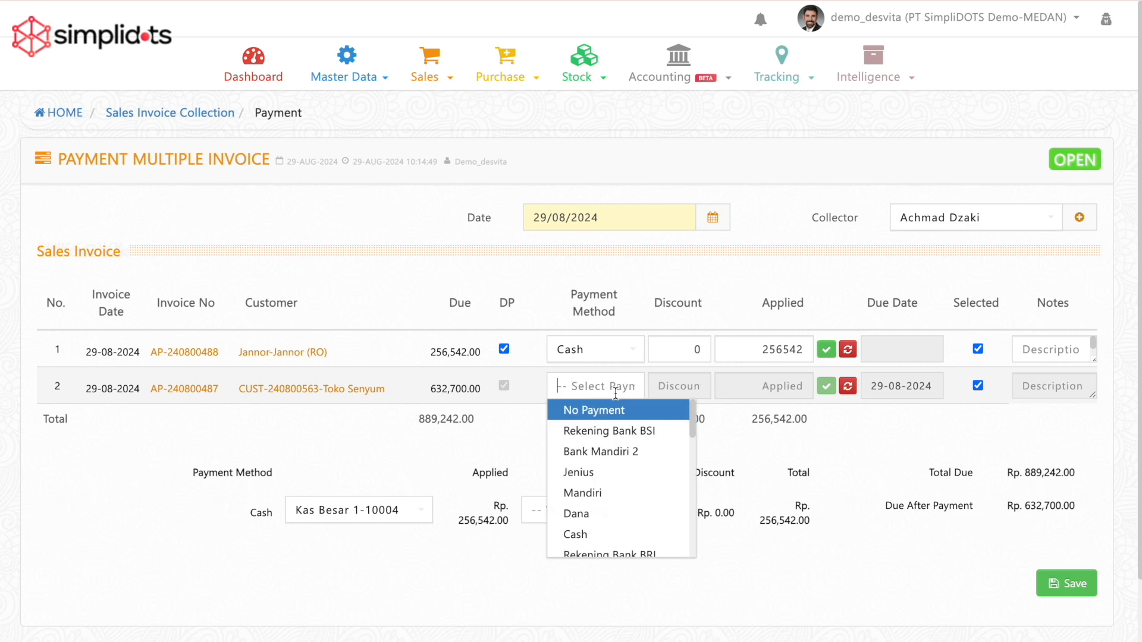
scroll(608, 492, "down", 5)
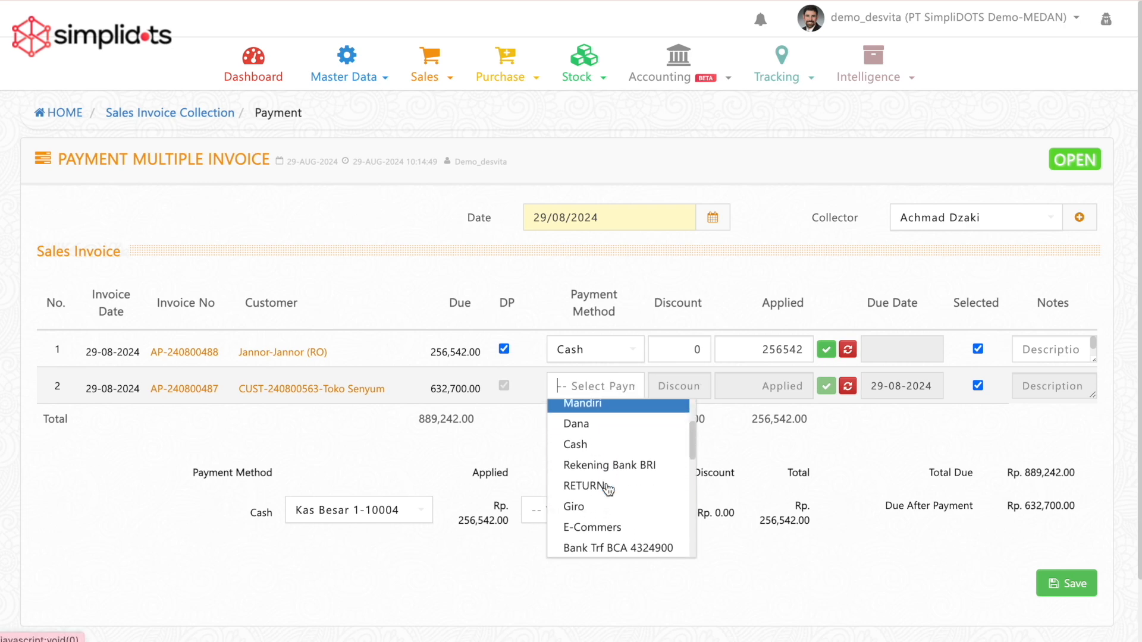
left_click(597, 472)
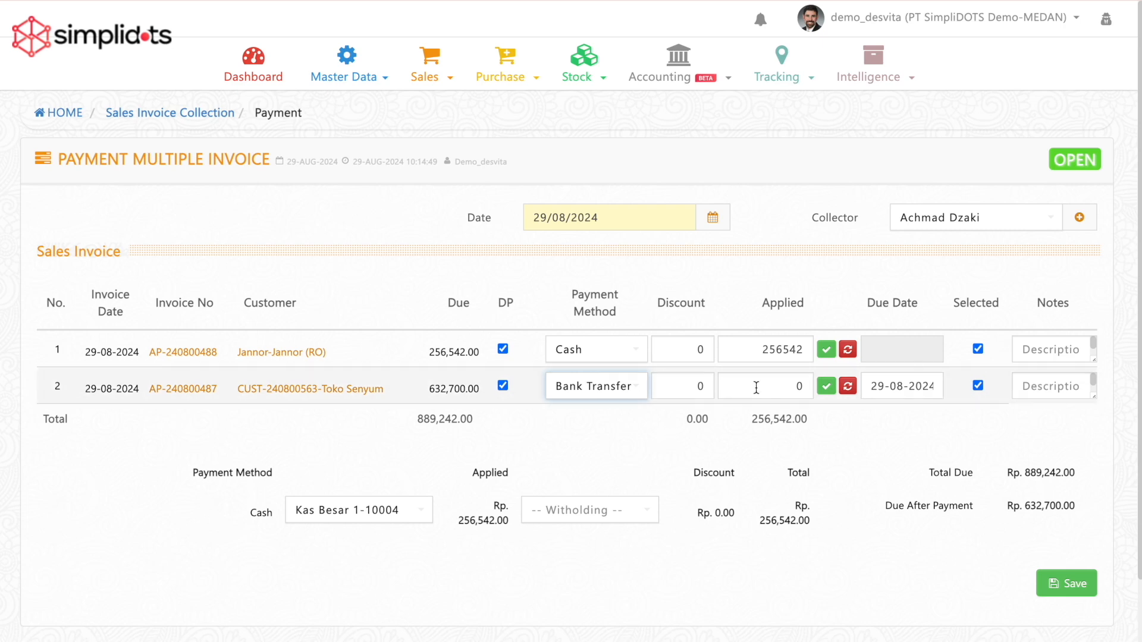
left_click(797, 387)
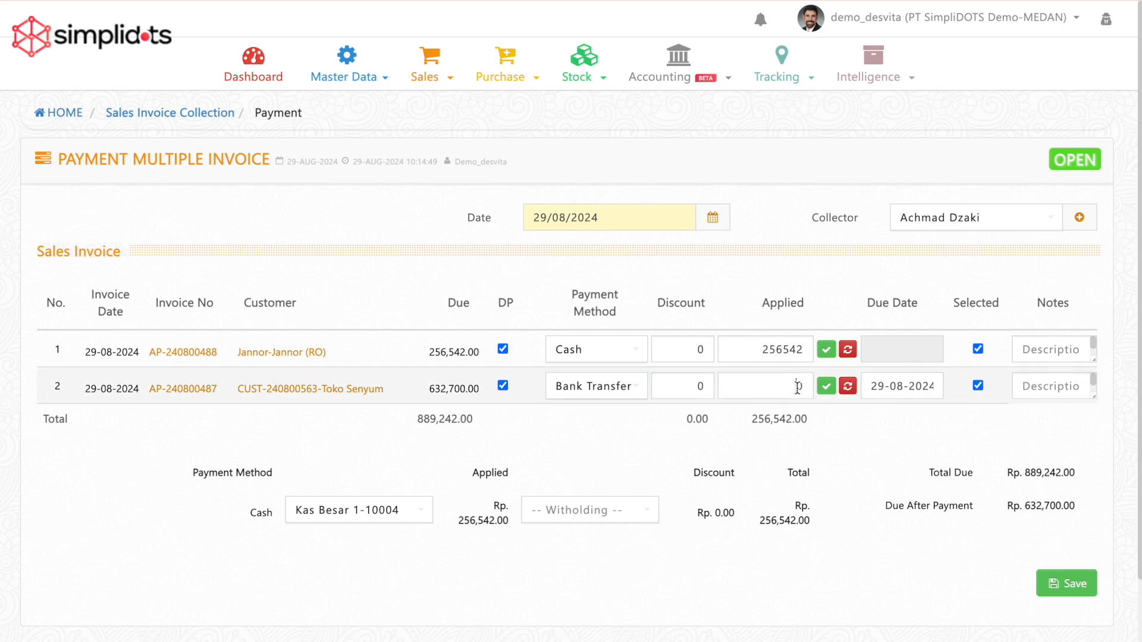
type("3")
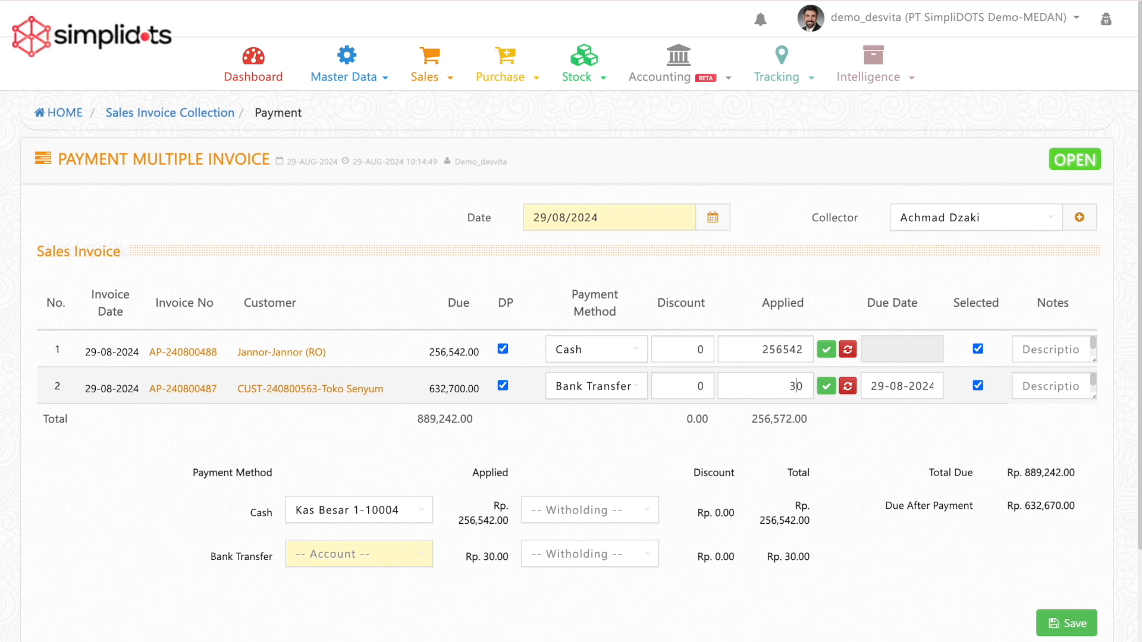
type("0000")
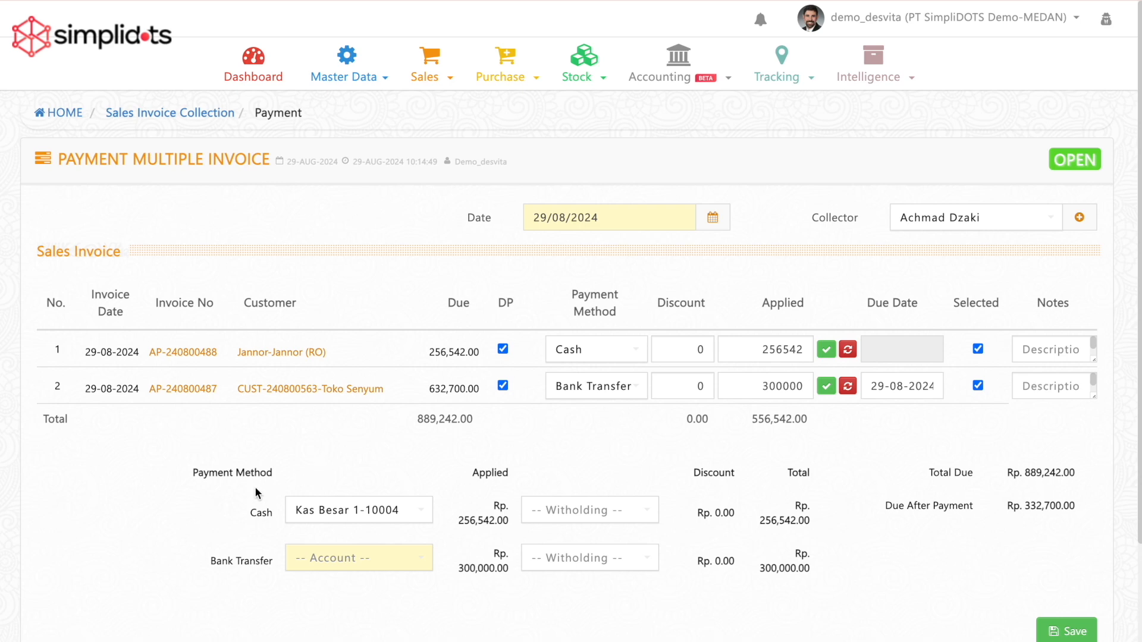
left_click(336, 562)
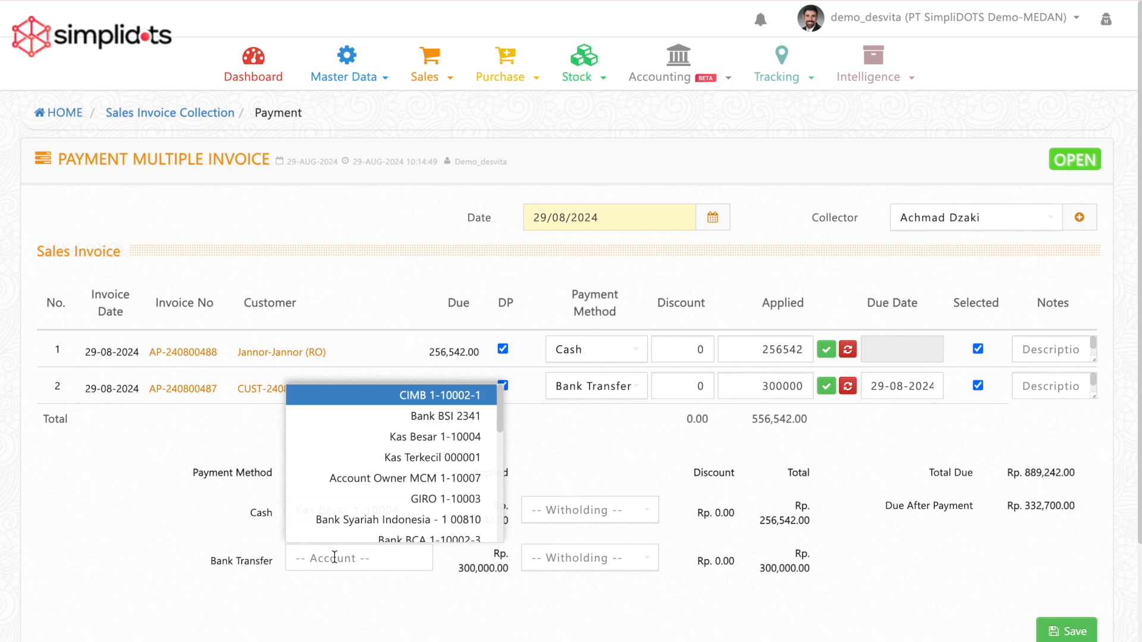
left_click(355, 519)
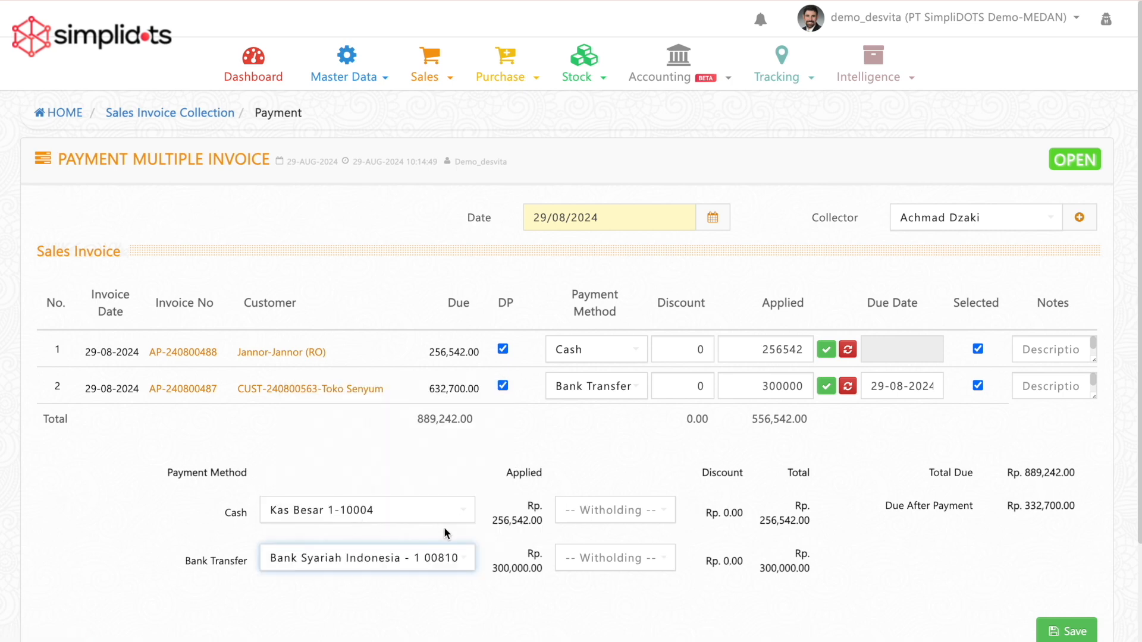
Give the second invoice a discount of 700 with Diskon Penjualan as the Bank Transfer withholding account, and save the payment.
scroll(444, 526, "down", 1)
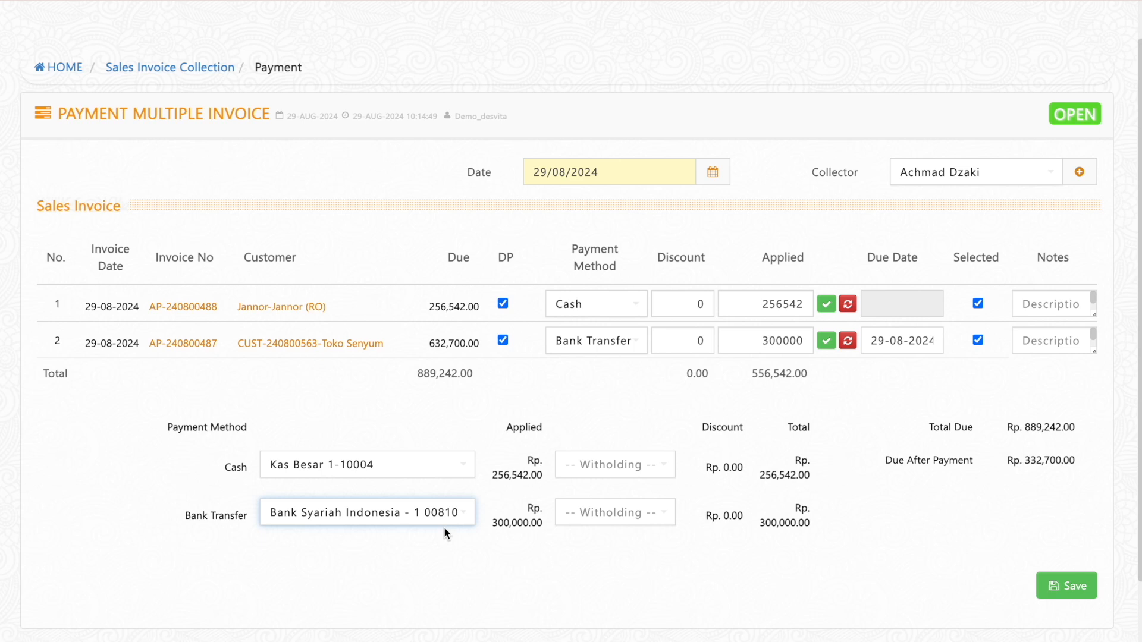
left_click(700, 345)
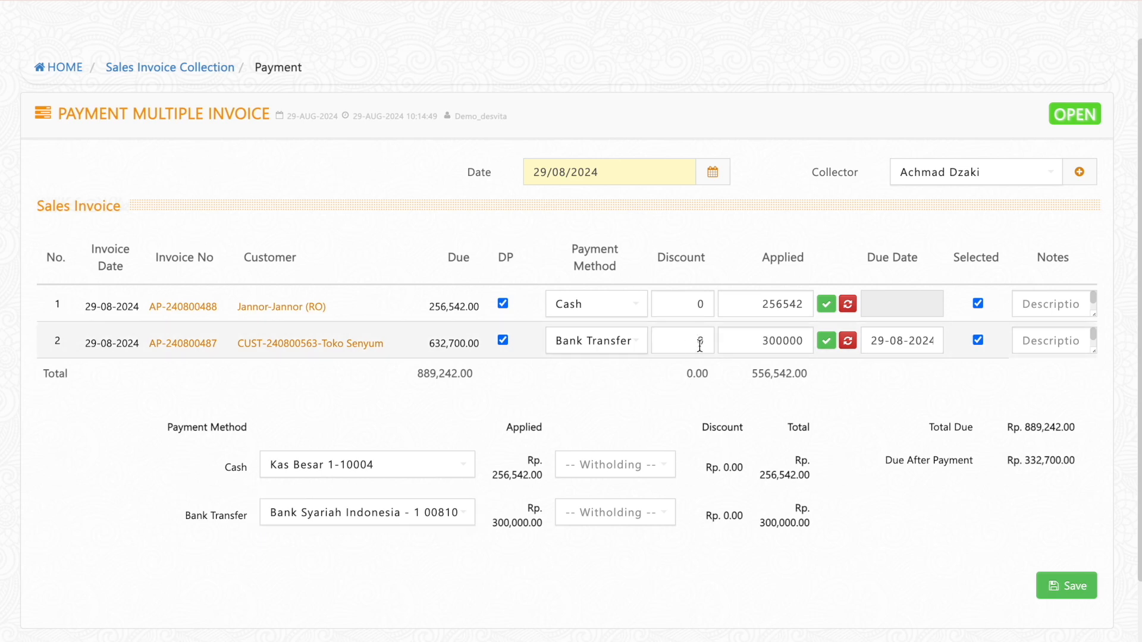
type("700")
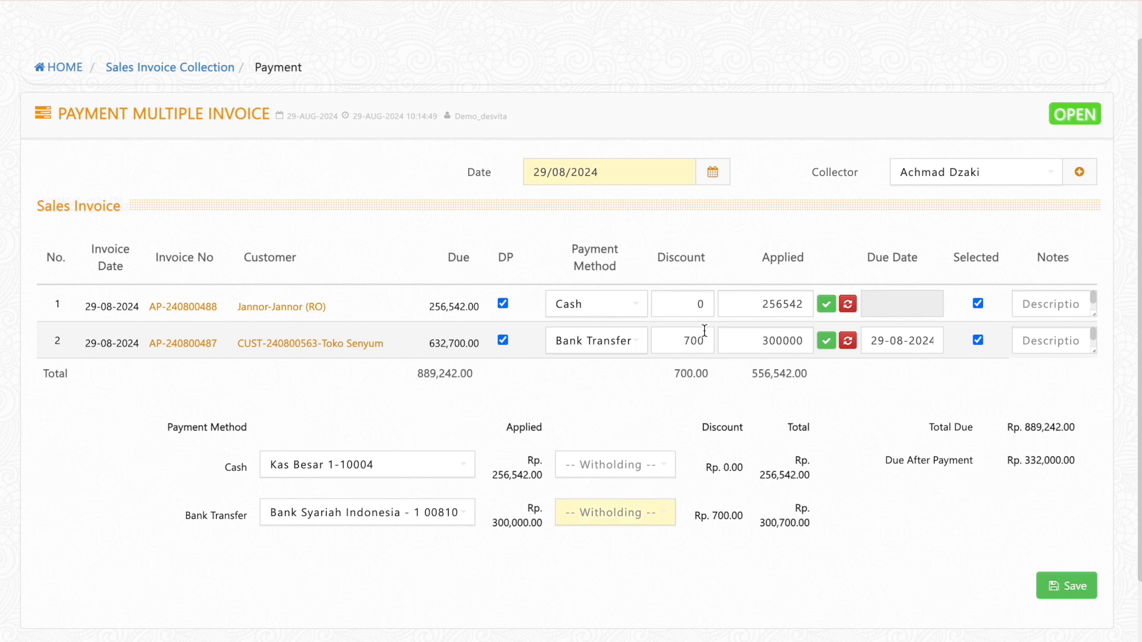
left_click(693, 342)
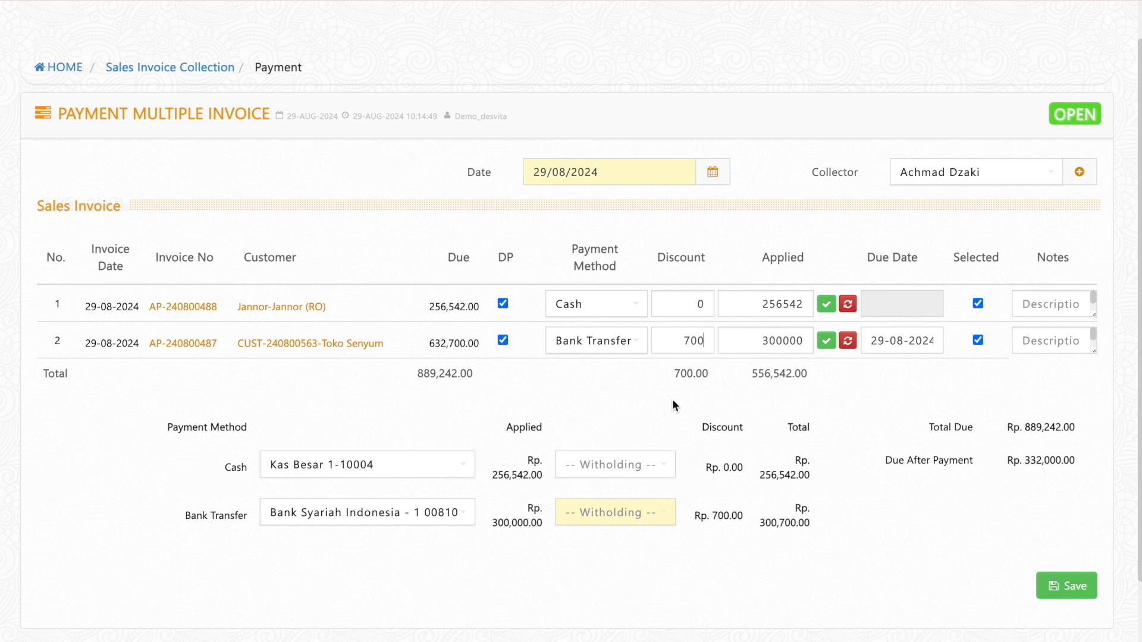
left_click(635, 518)
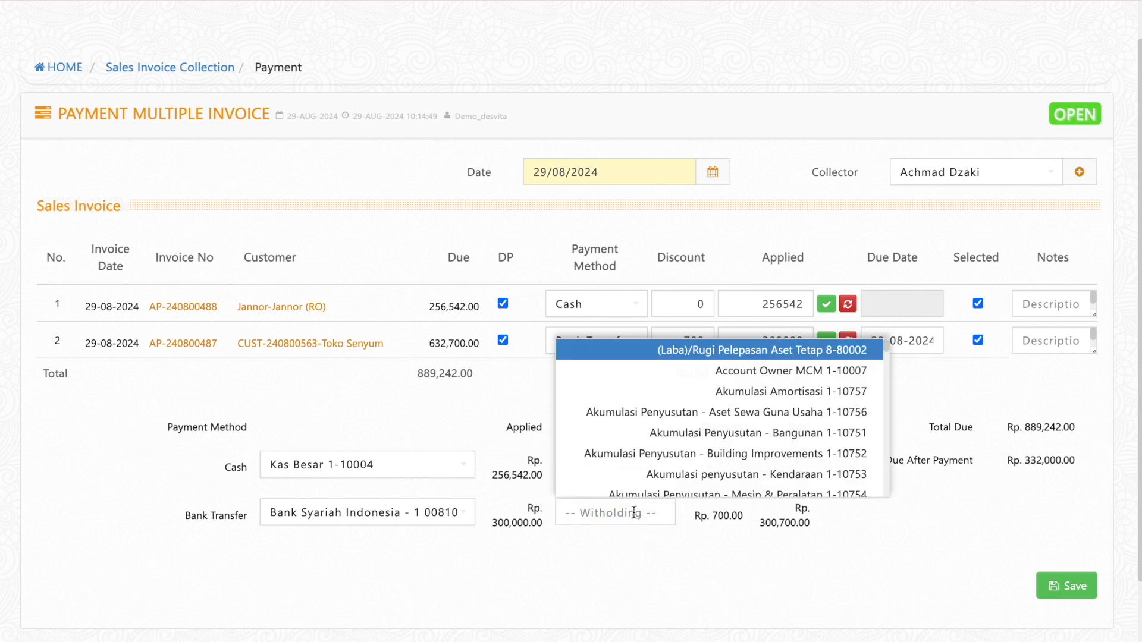
type("disk")
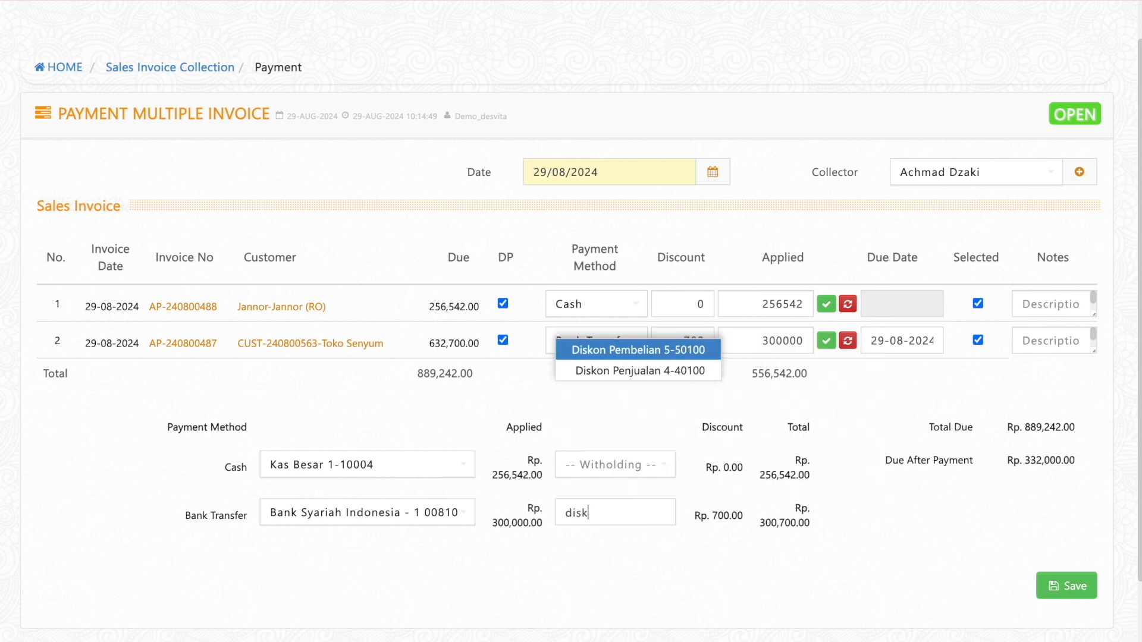
left_click(619, 370)
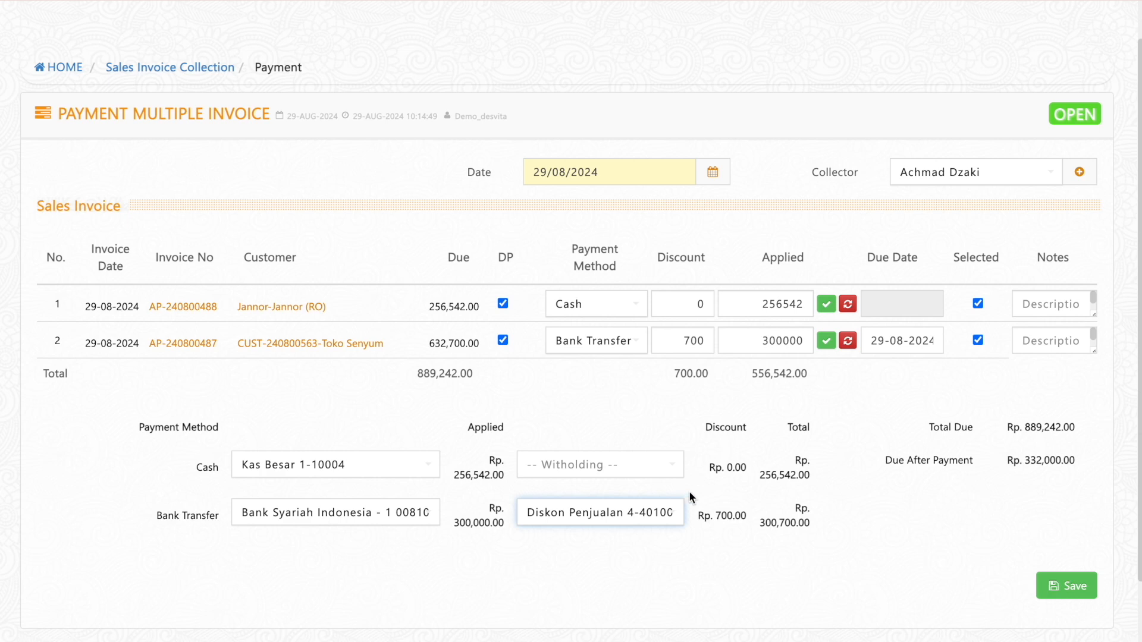
left_click(1071, 586)
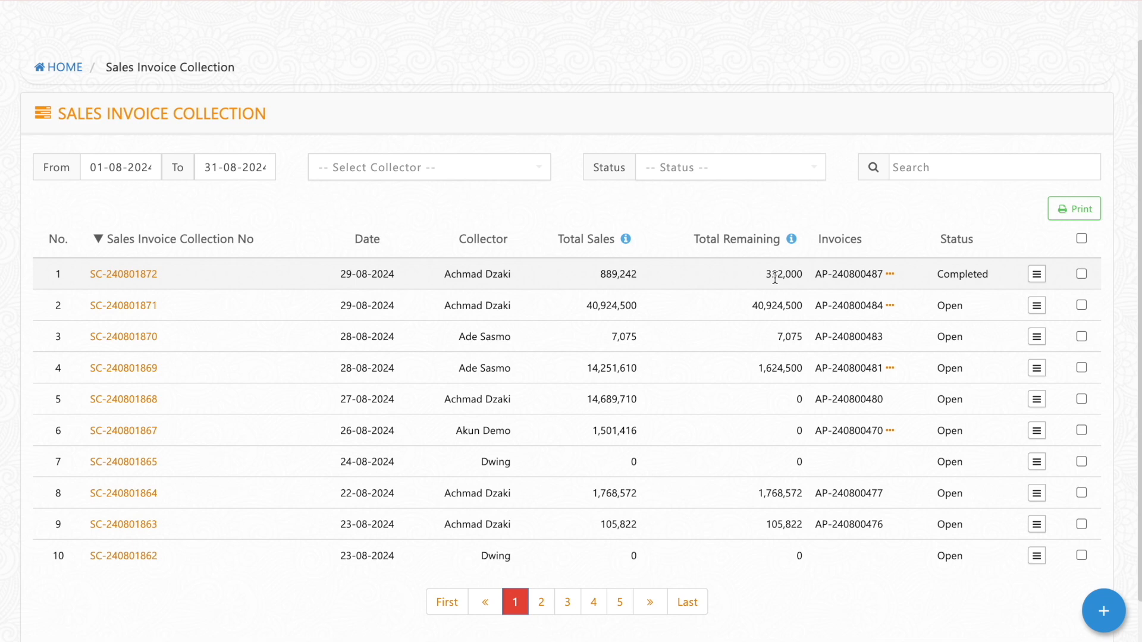
Copy the completed first collection and set the copy's date to 31-08-2024.
left_click(1036, 275)
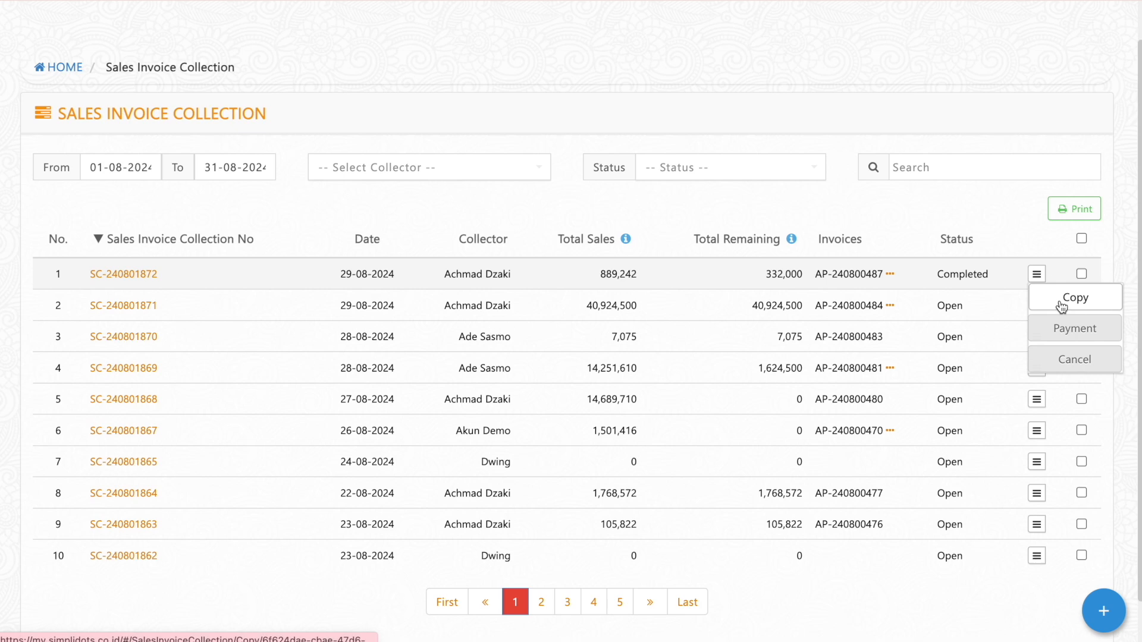
left_click(1060, 304)
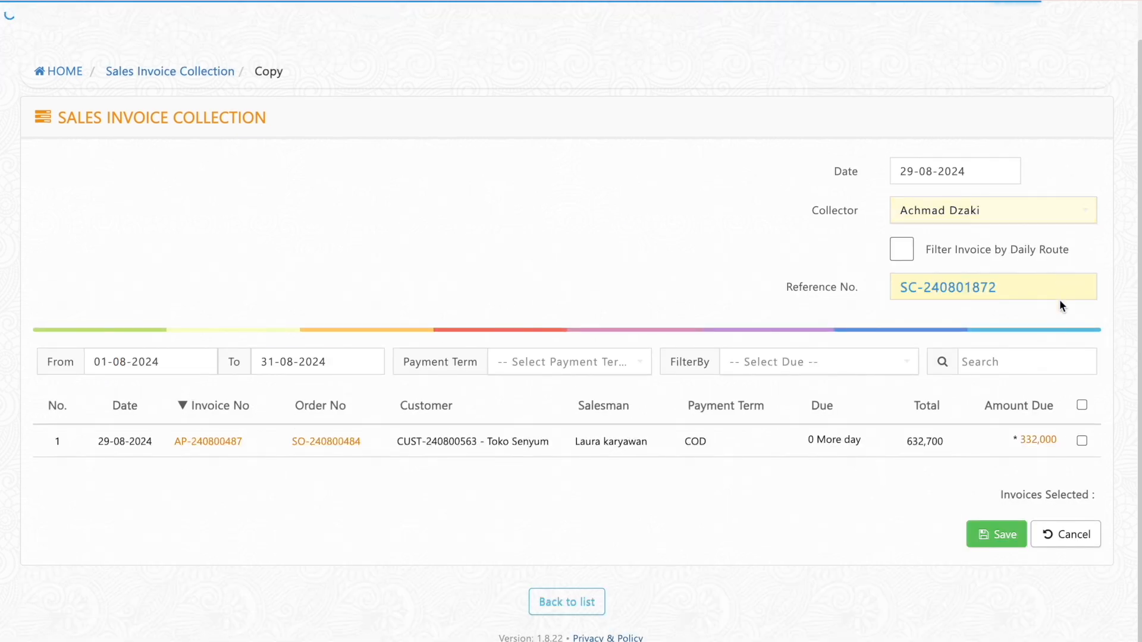
left_click(914, 172)
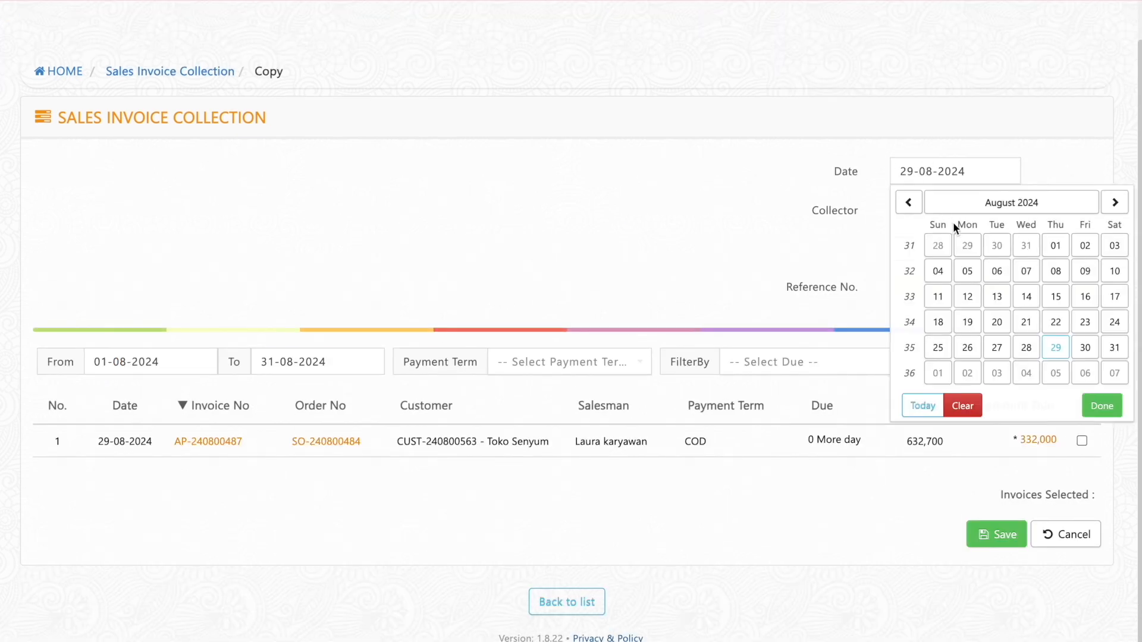
left_click(1114, 349)
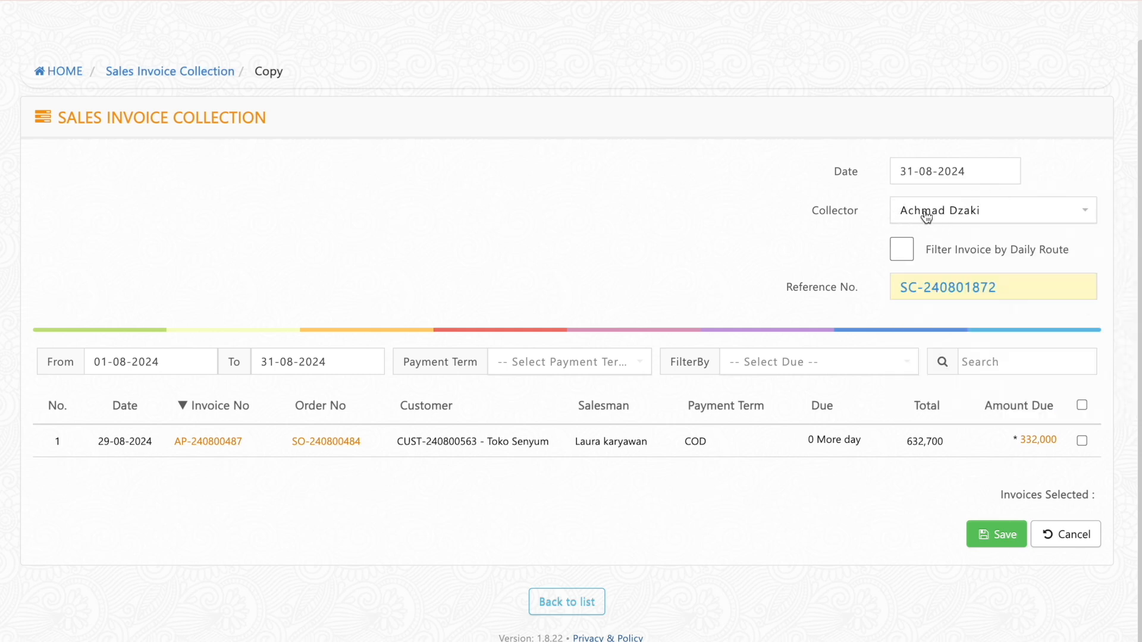
Keep the same collector, include the remaining unpaid invoice and save the copied collection.
left_click(954, 219)
left_click(951, 234)
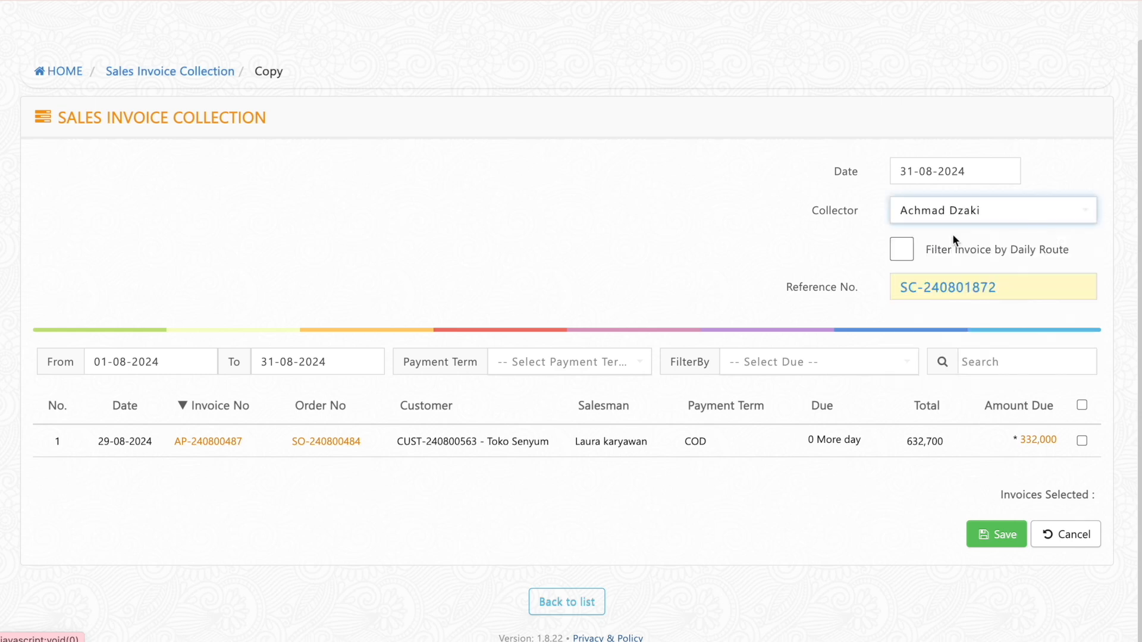
left_click(1081, 440)
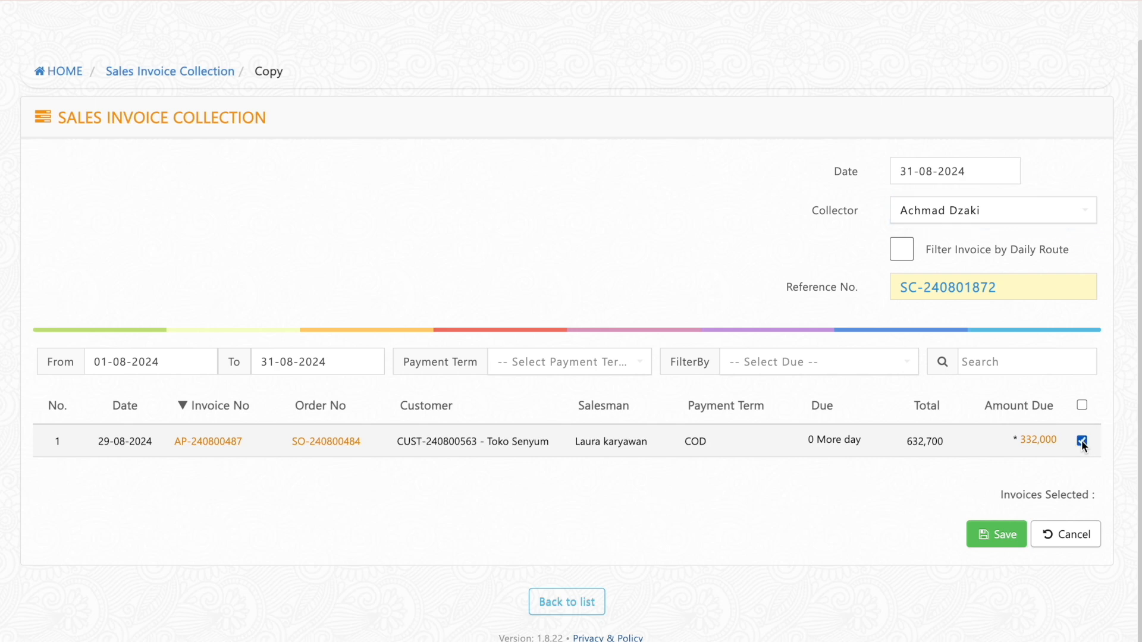
left_click(1005, 539)
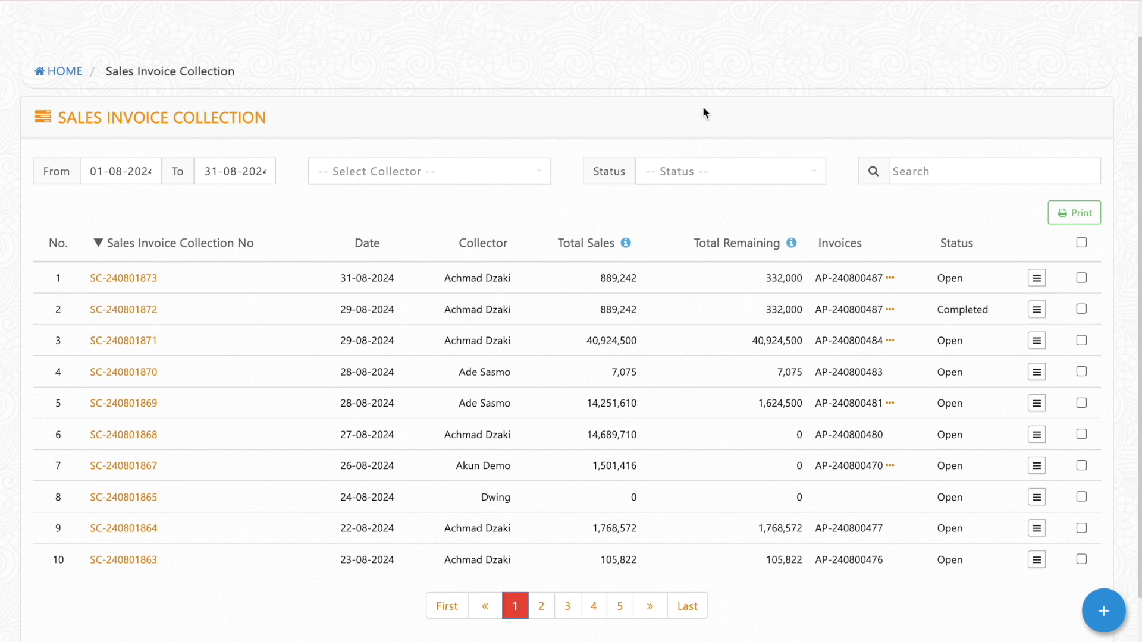
In the customer payments list, resolve the active Bank Transfer payment of 300,700 from Toko Senyum with resolved date 29/08/2024.
scroll(619, 108, "up", 1)
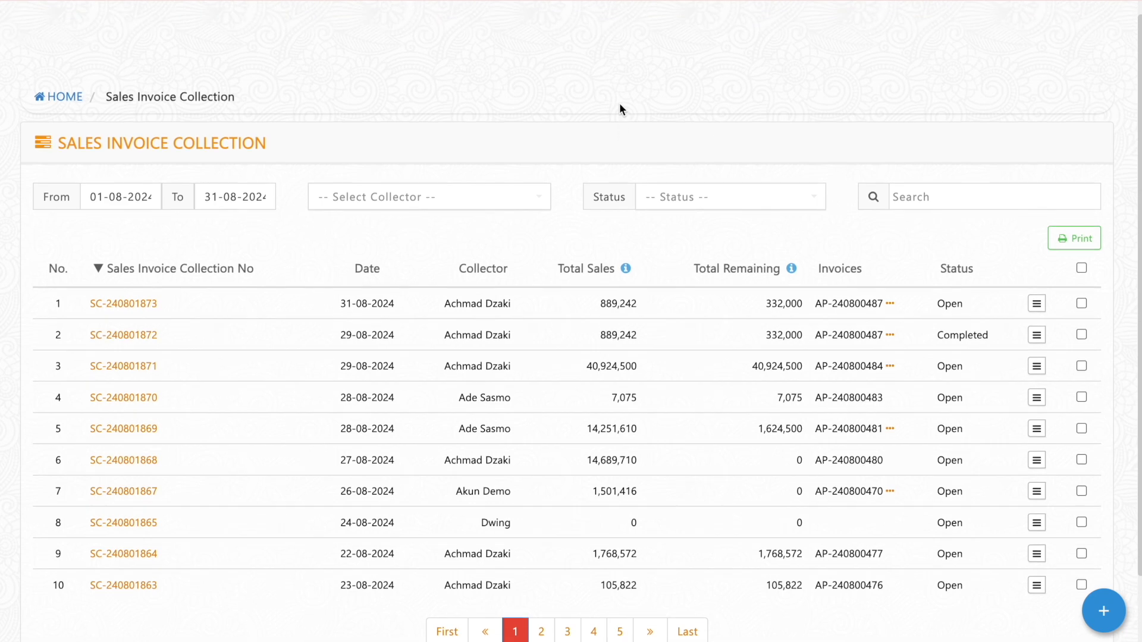
left_click(437, 79)
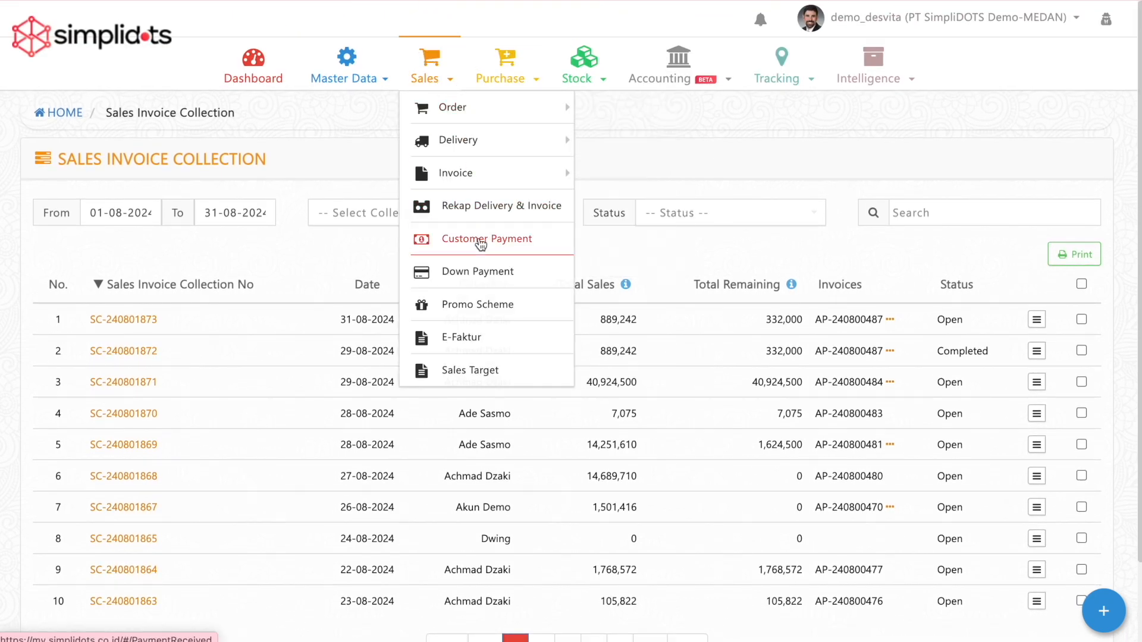
left_click(477, 239)
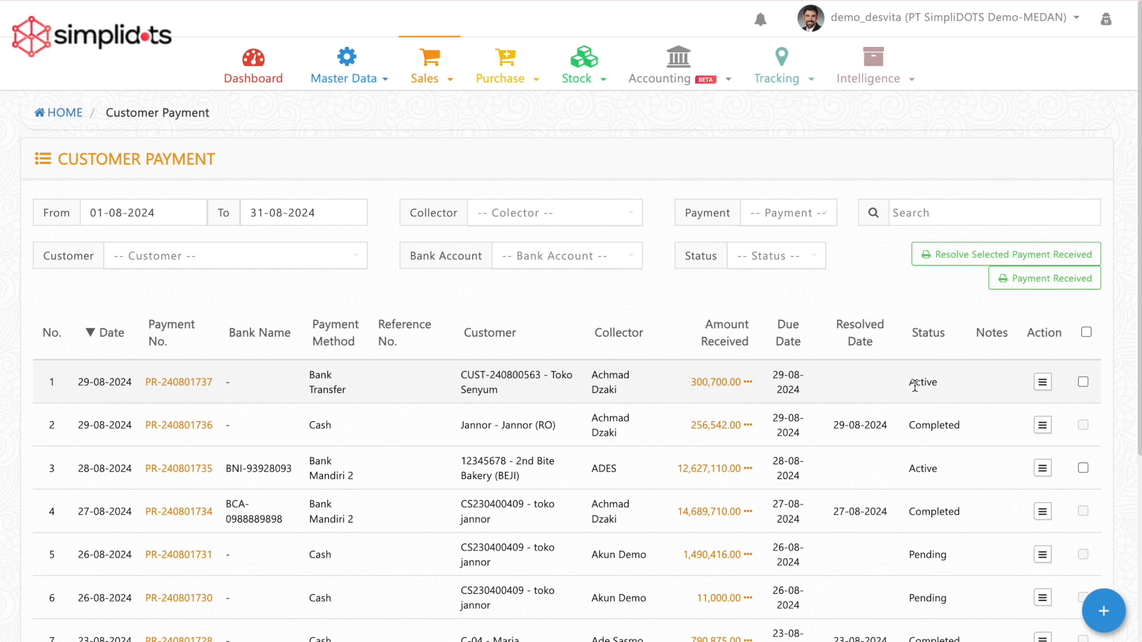
left_click(1041, 383)
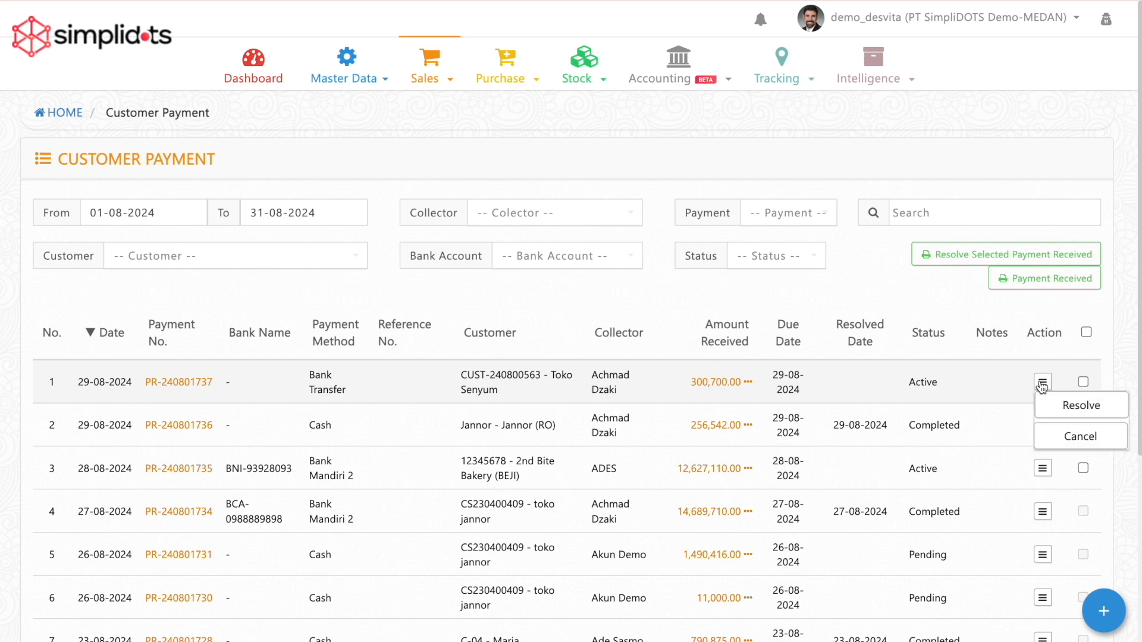
left_click(1062, 407)
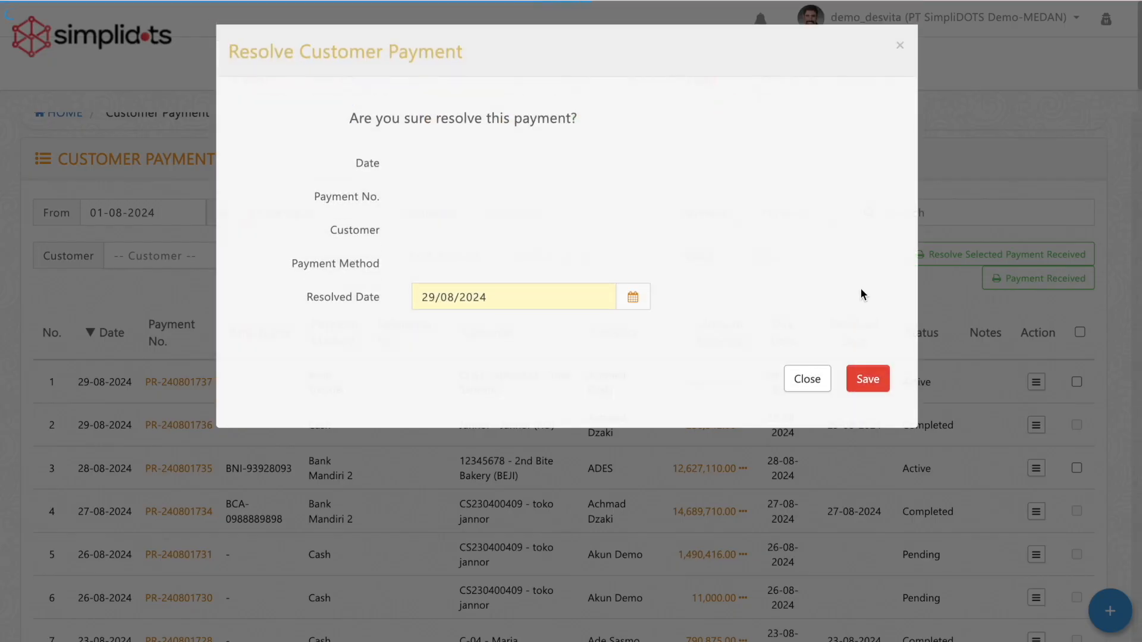
left_click(873, 379)
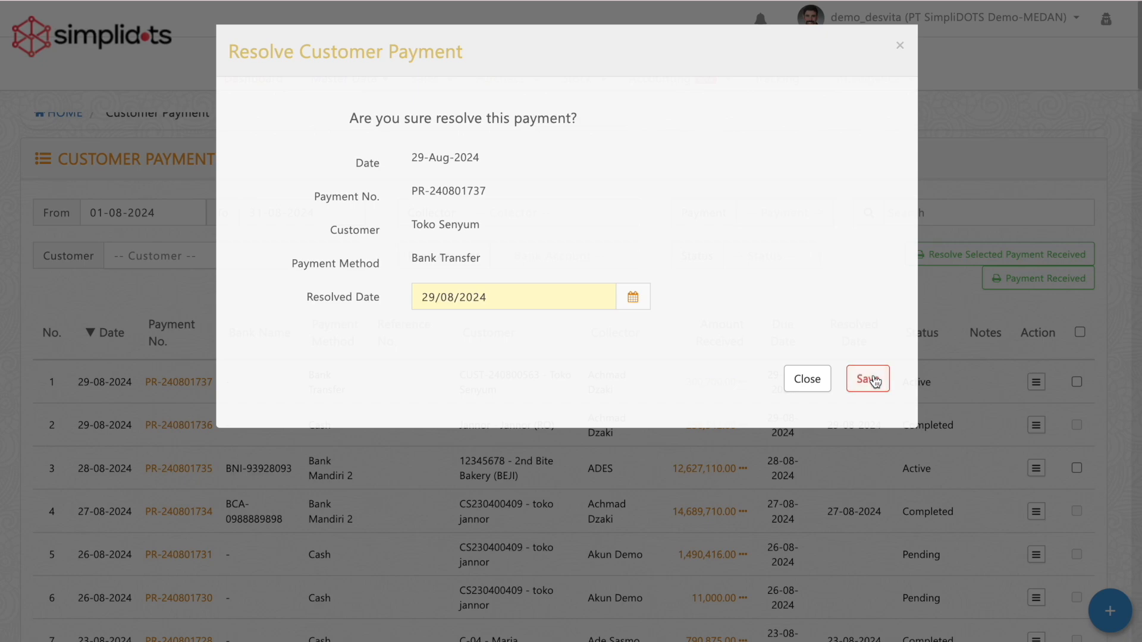
left_click(873, 379)
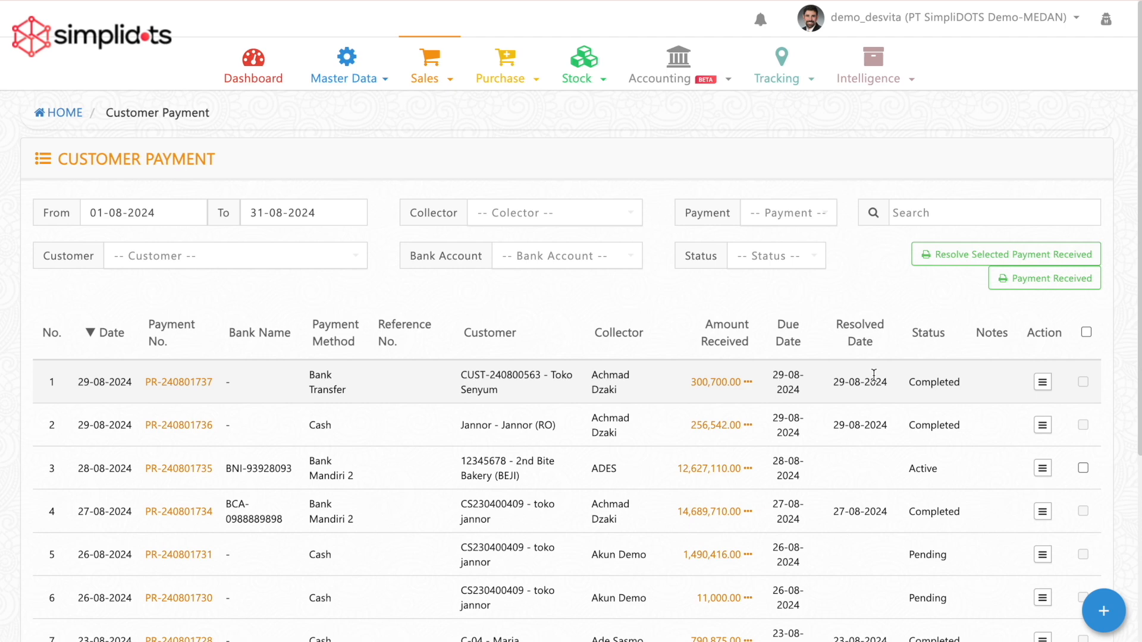
Select all unresolved payments on the customer payments page and resolve them together.
left_click(1086, 332)
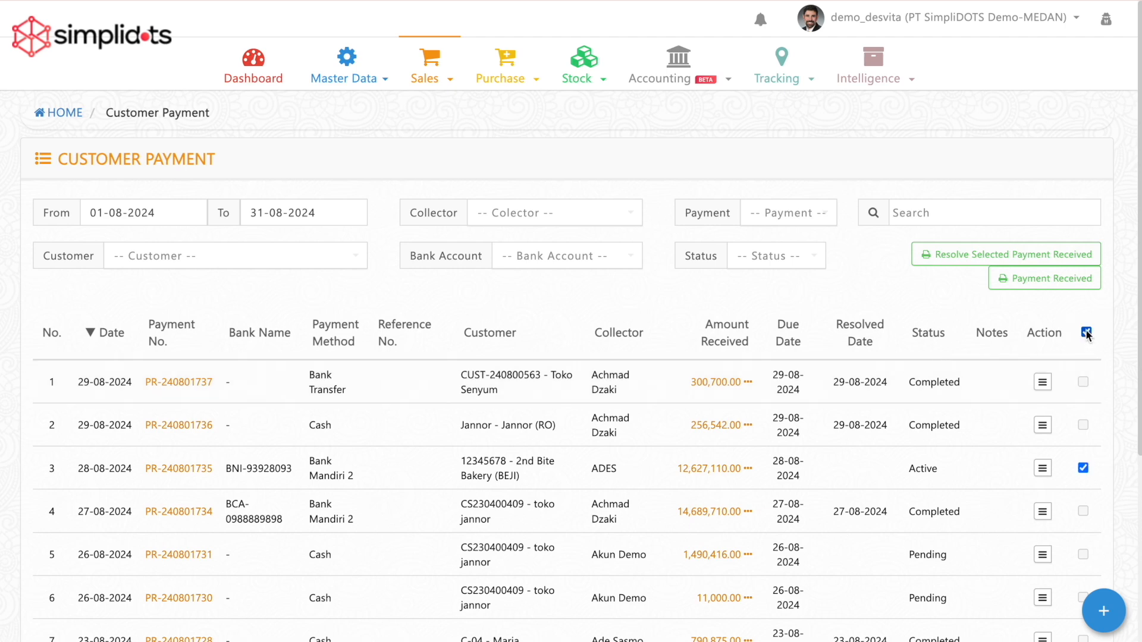
left_click(970, 264)
left_click(868, 235)
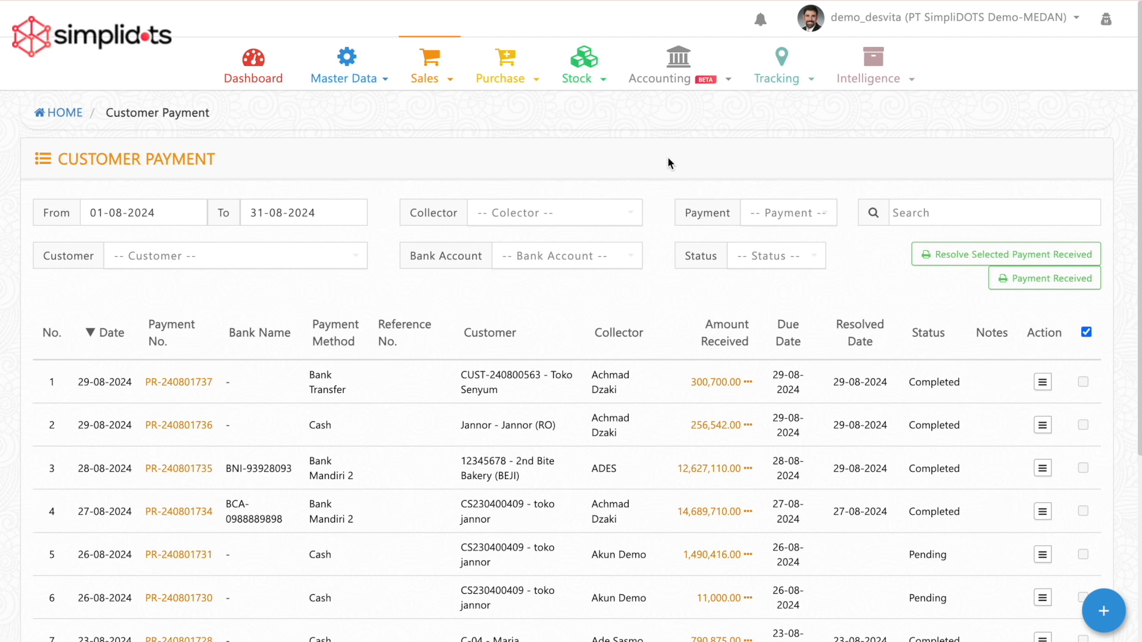
Go to the sales invoices and start a payment for the active Toko Senyum invoice dated 29-08-2024.
left_click(433, 87)
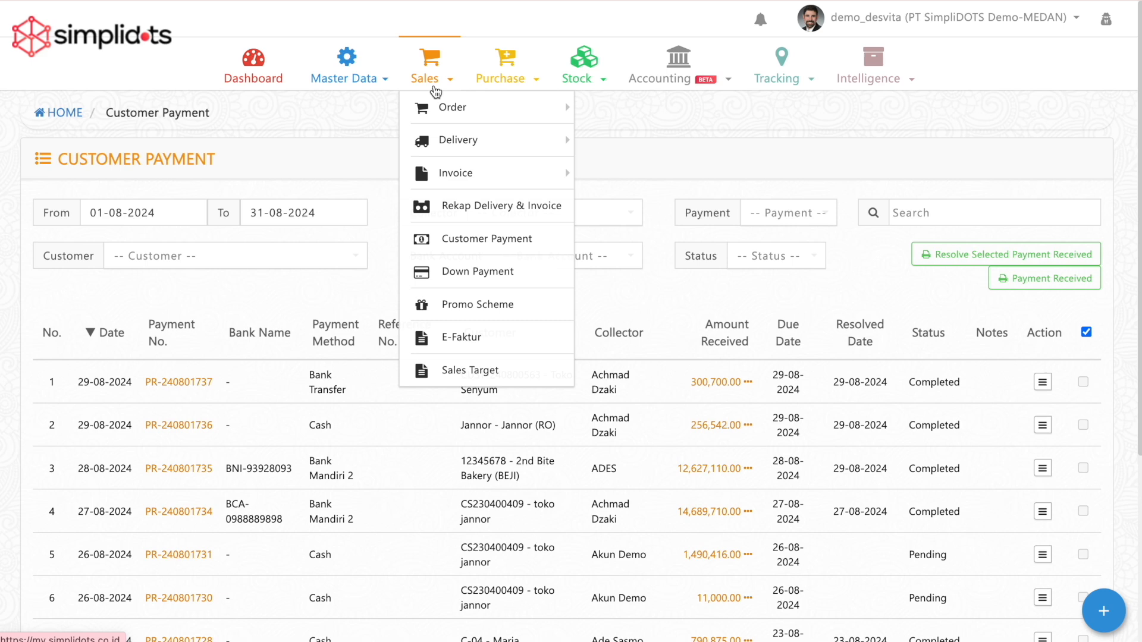
mouse_move(474, 171)
left_click(603, 178)
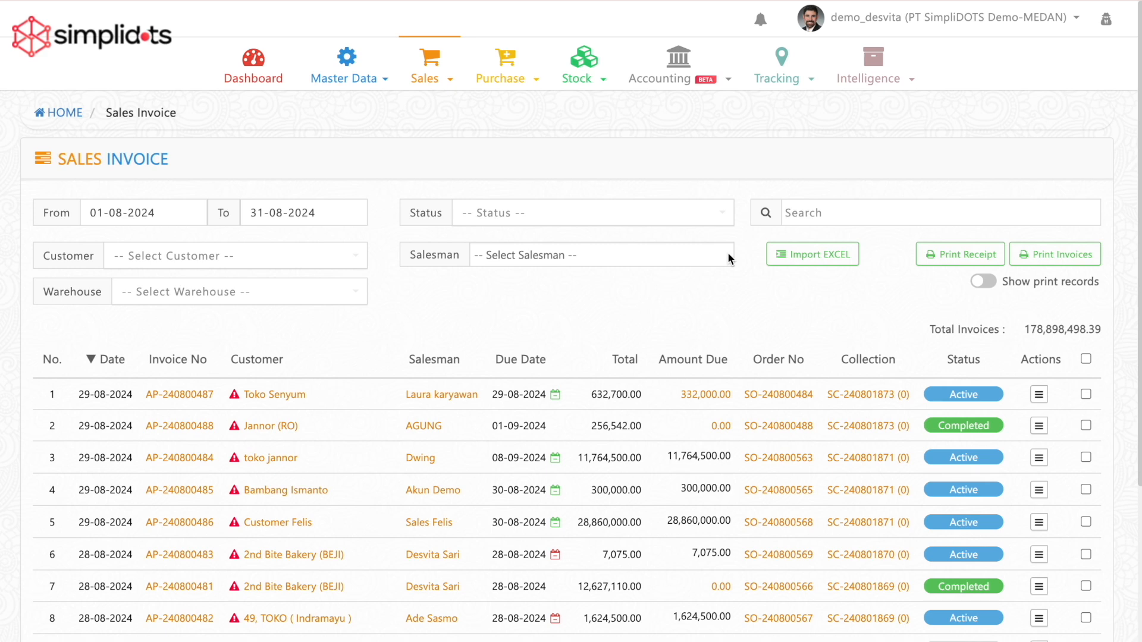
left_click(1038, 394)
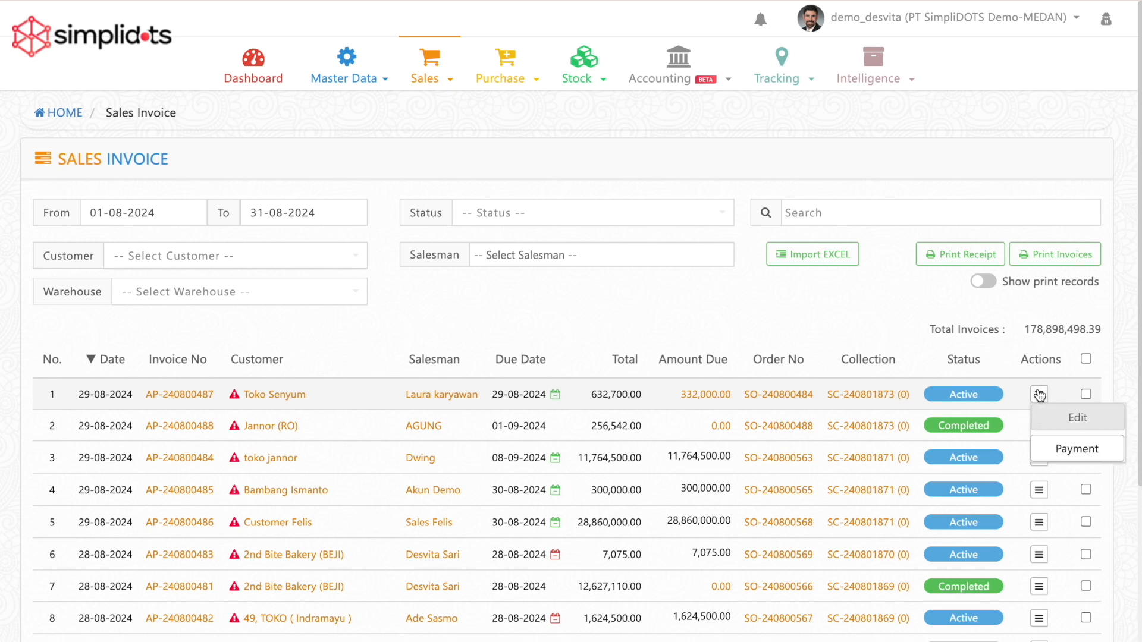
left_click(1071, 453)
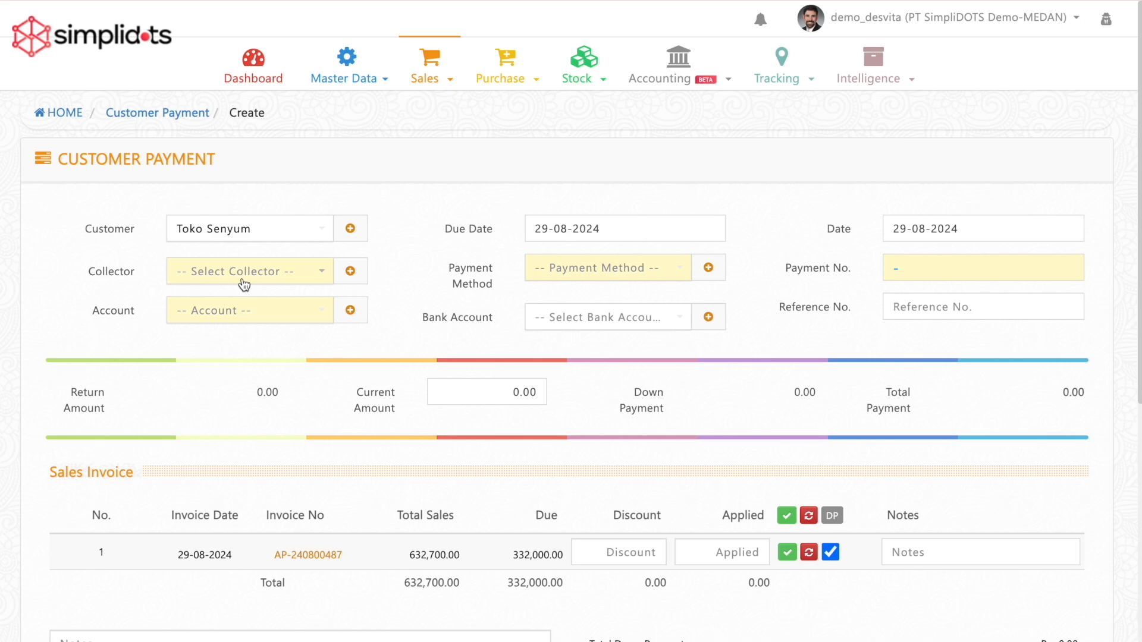
Assign the first listed collector to the payment and set its payment method to Bank Transfer.
left_click(244, 284)
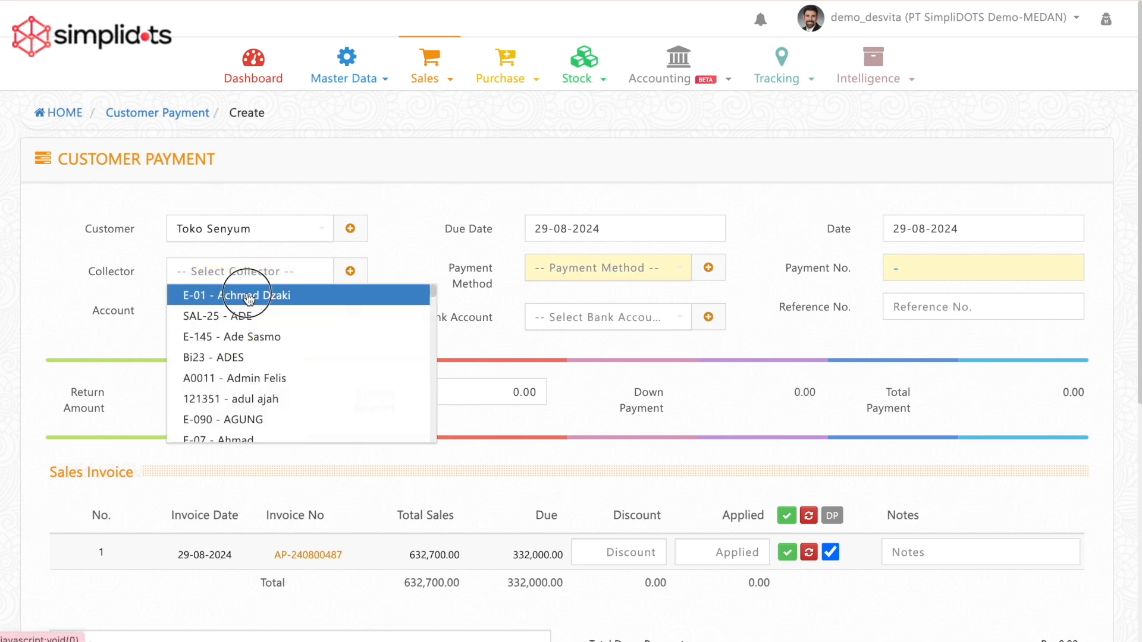
left_click(249, 295)
left_click(535, 268)
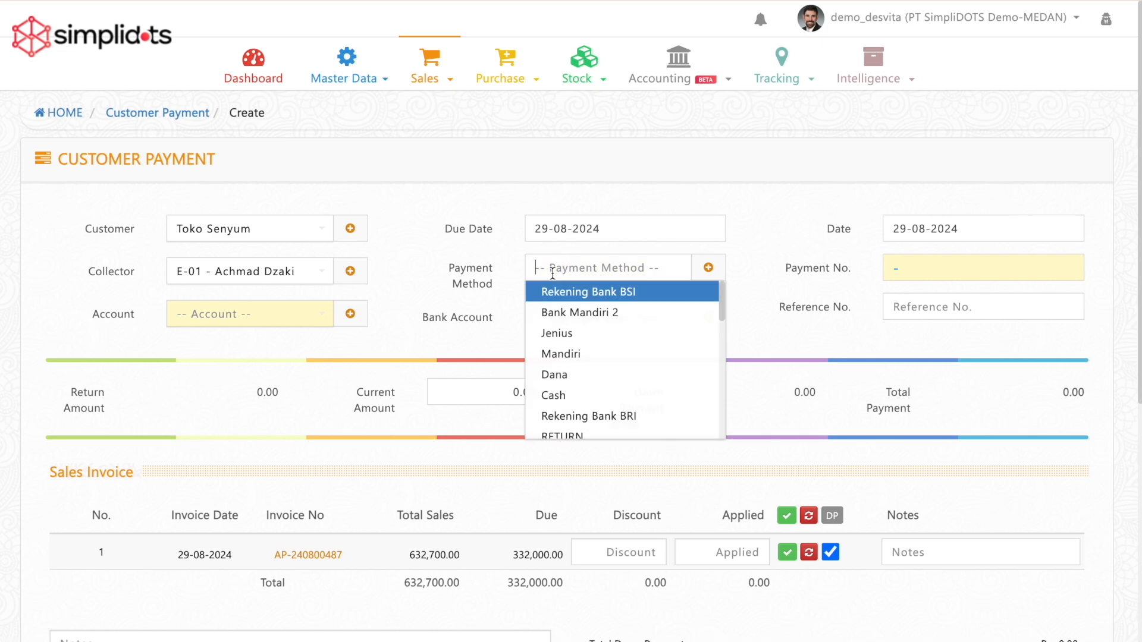
scroll(565, 373, "down", 3)
scroll(568, 386, "up", 2)
scroll(565, 388, "down", 2)
left_click(561, 388)
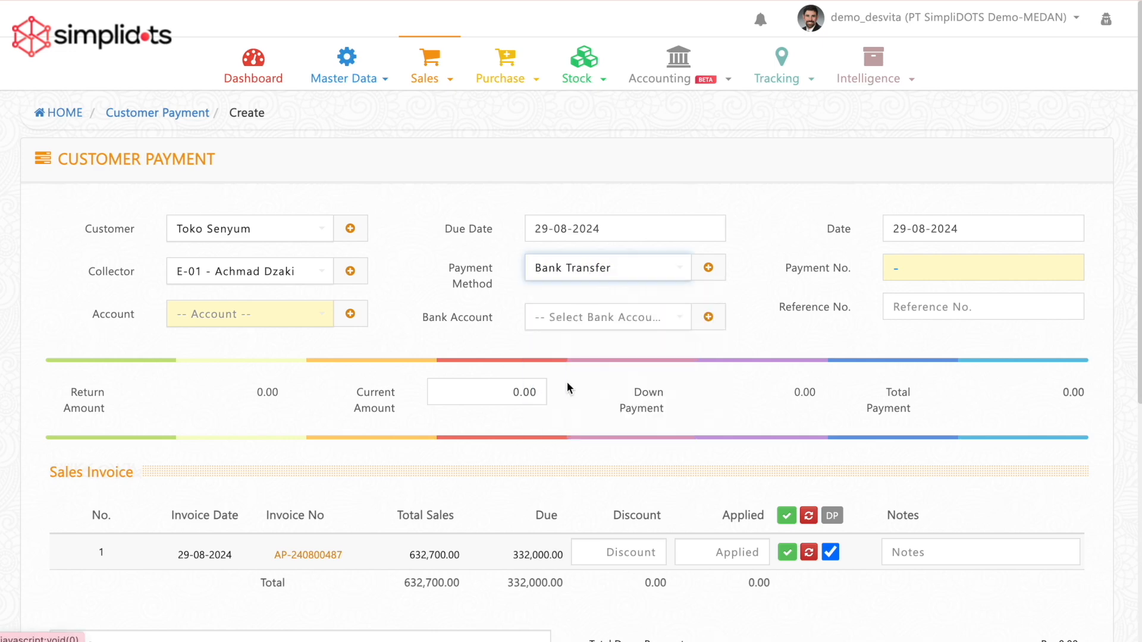
Set the payment's account to the CIMB account and leave the bank account unselected.
left_click(256, 315)
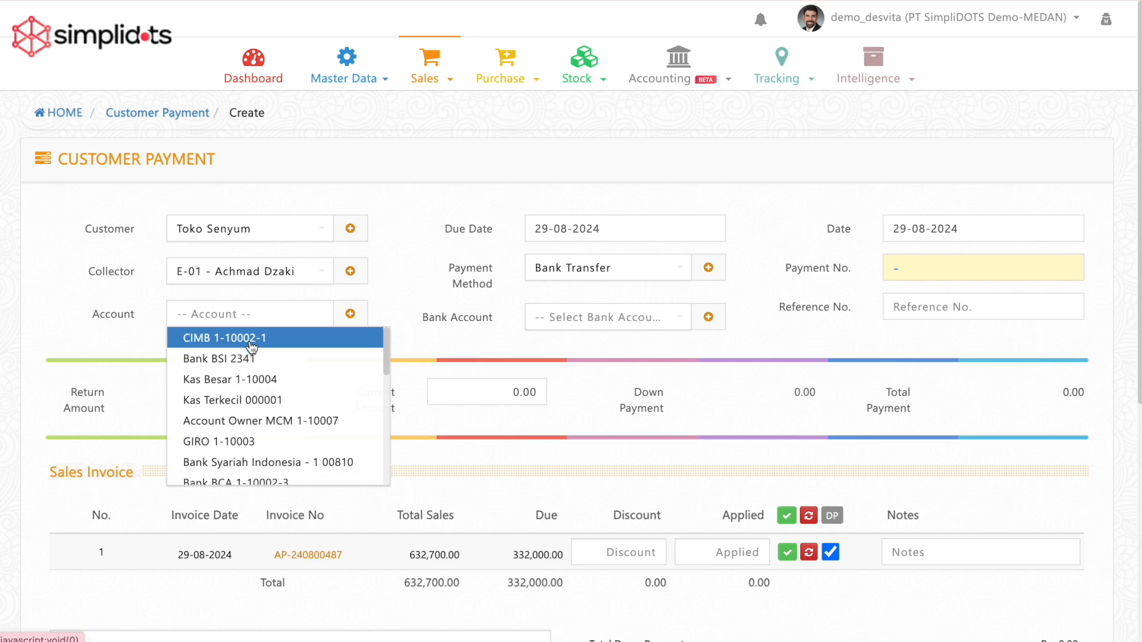
left_click(252, 340)
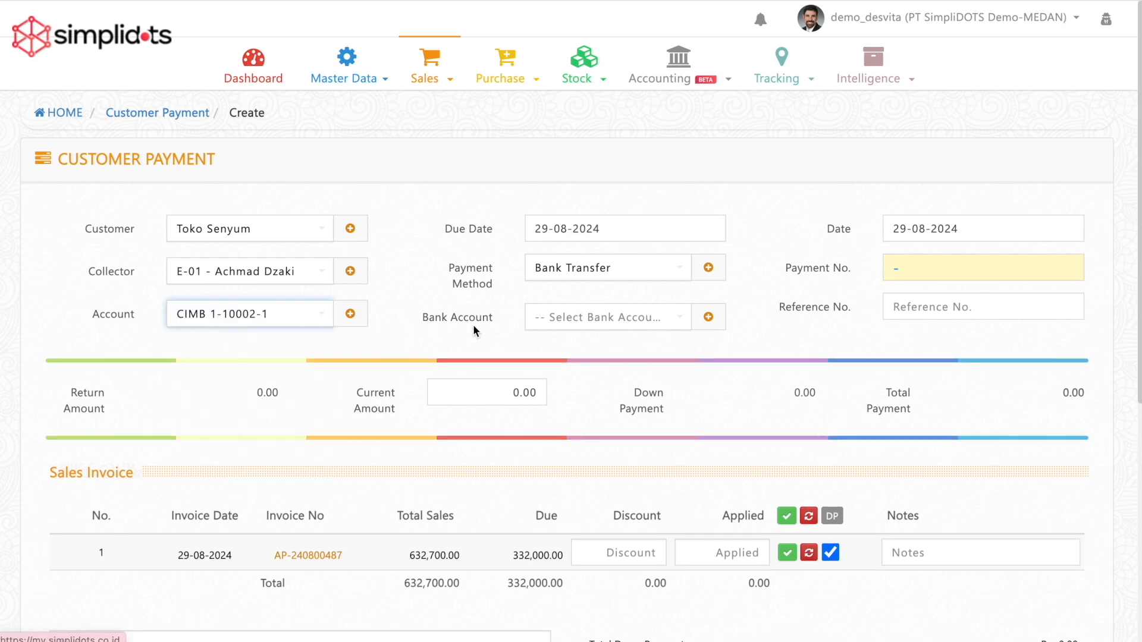
left_click(579, 327)
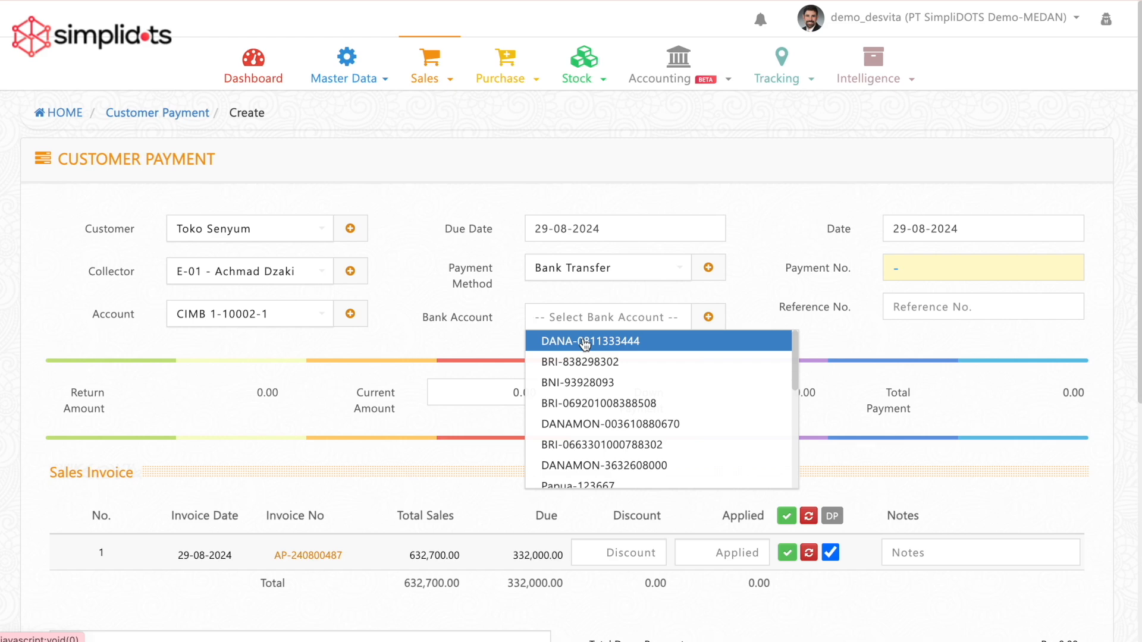
left_click(475, 321)
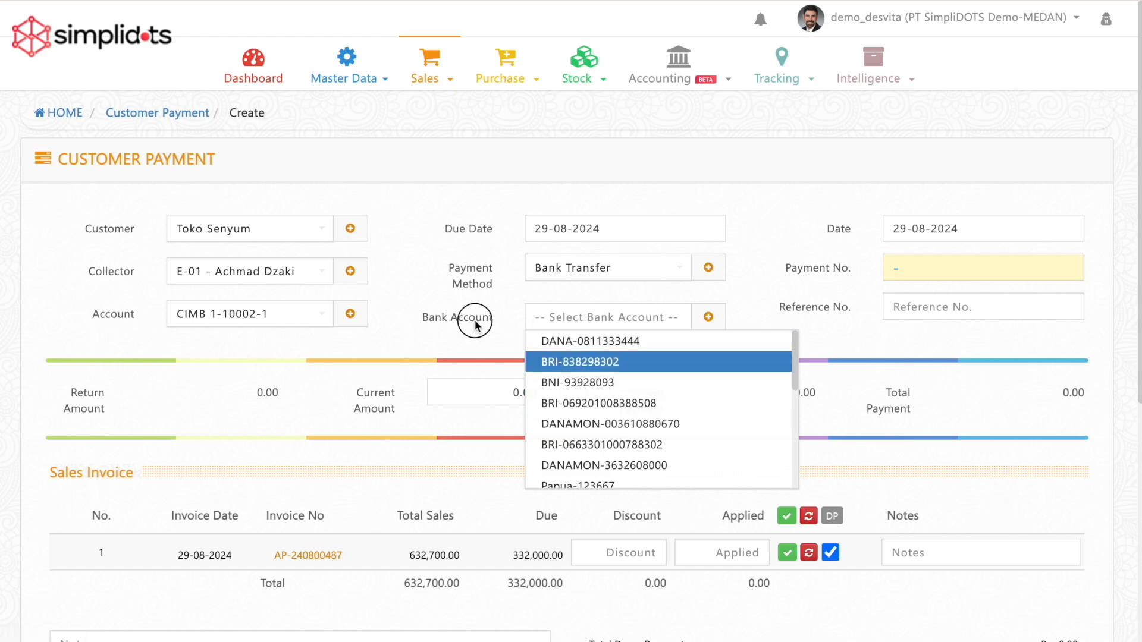
Enter a current amount of 100000 for the Toko Senyum invoice and save the payment.
scroll(596, 362, "down", 2)
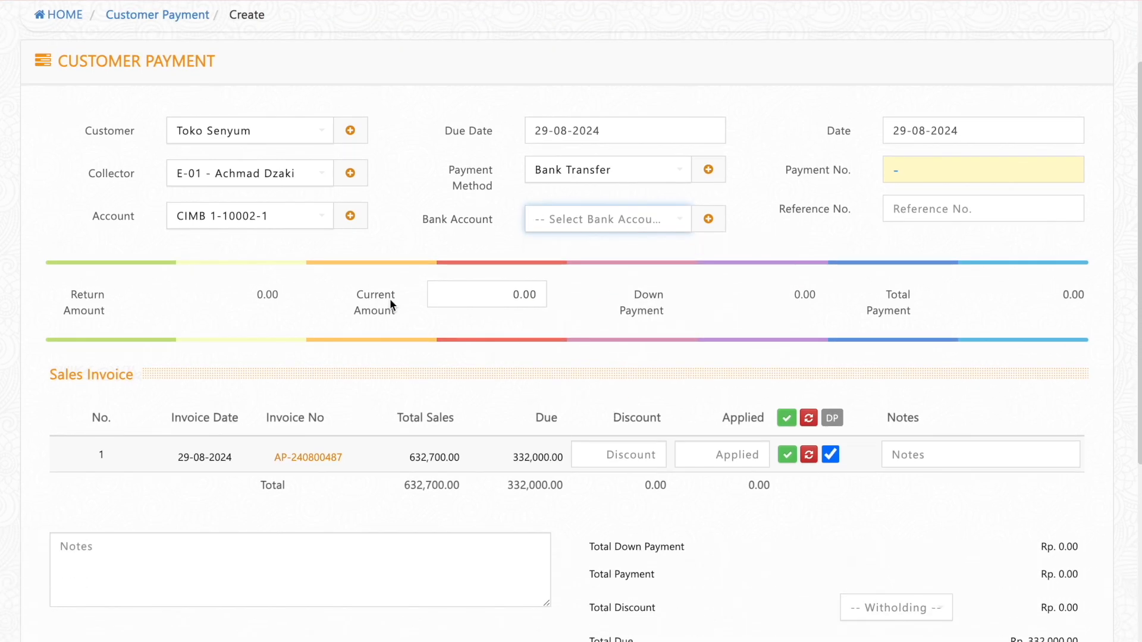
left_click(513, 306)
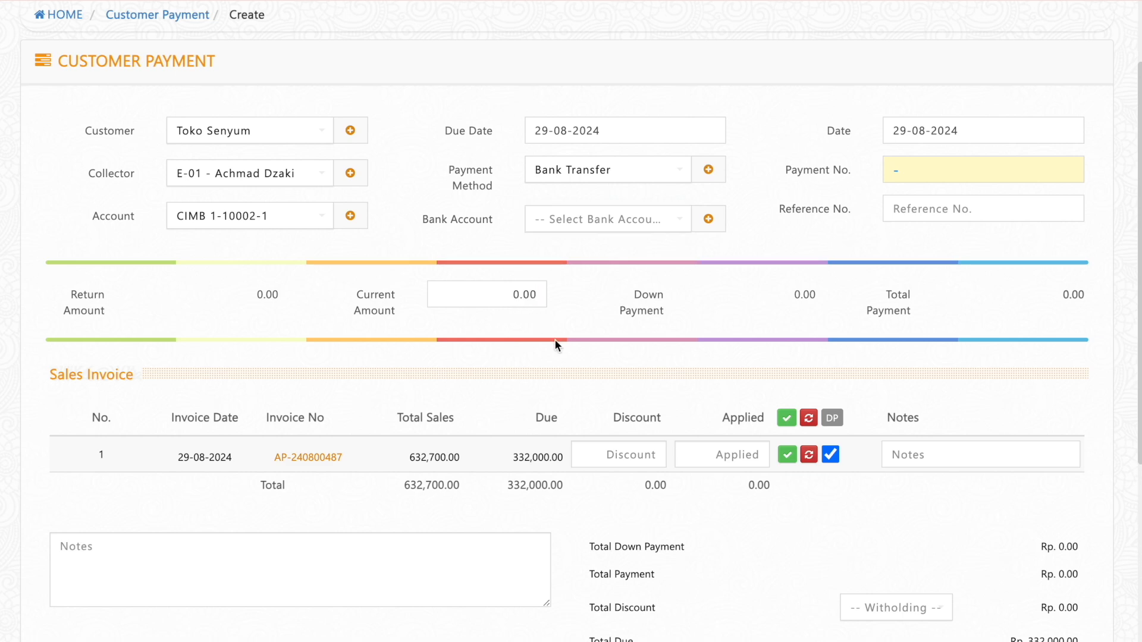
left_click(514, 300)
type("10")
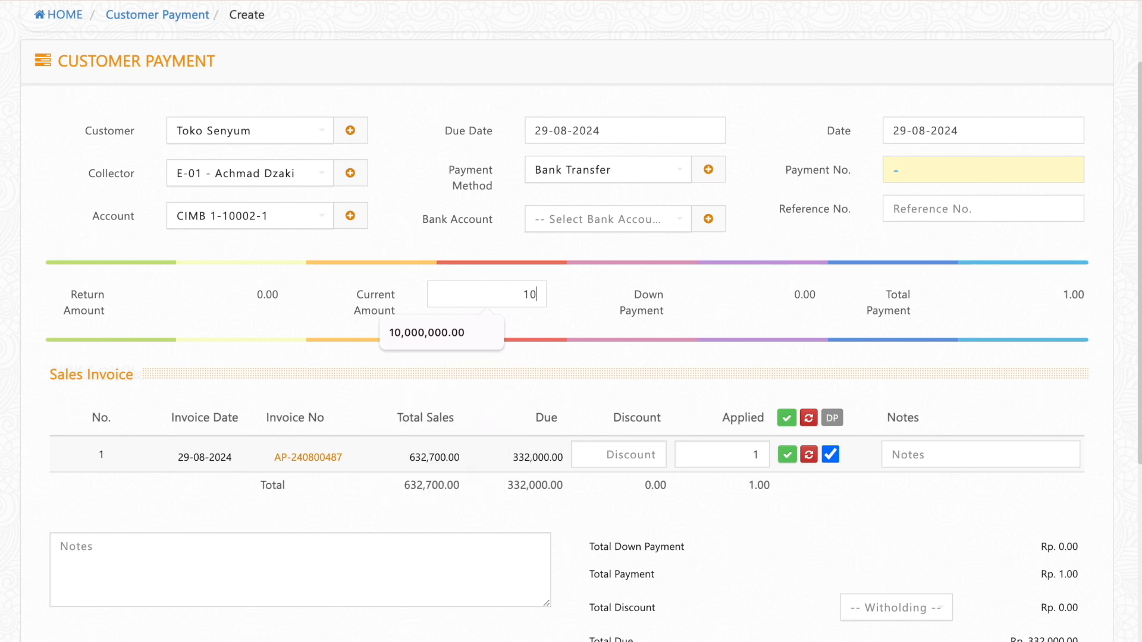
type("0000")
left_click(594, 352)
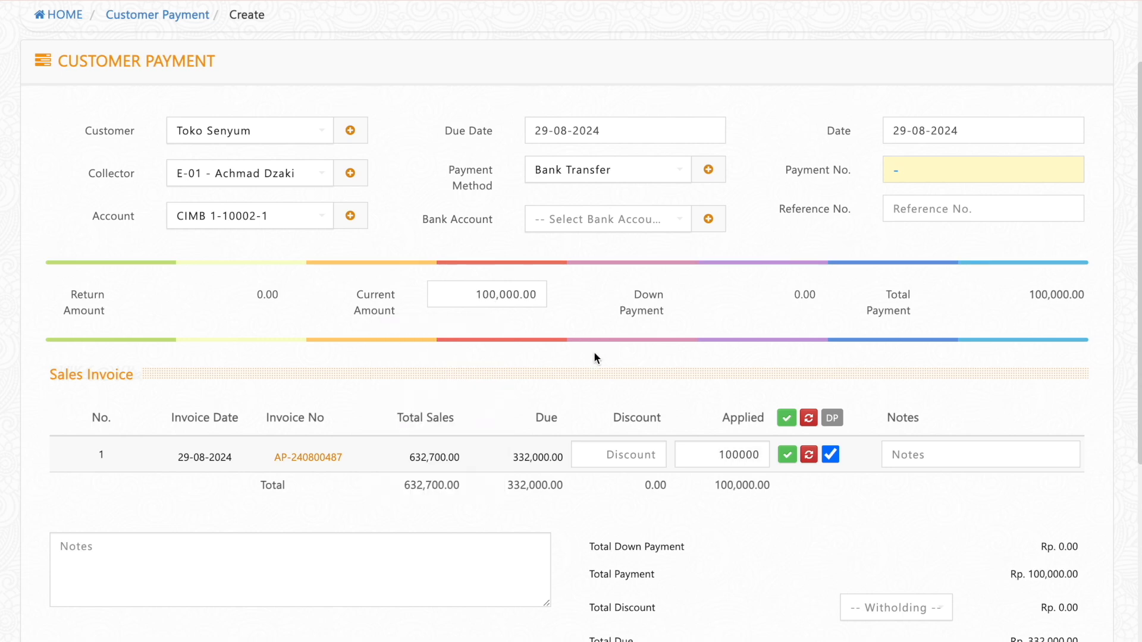
scroll(594, 354, "down", 2)
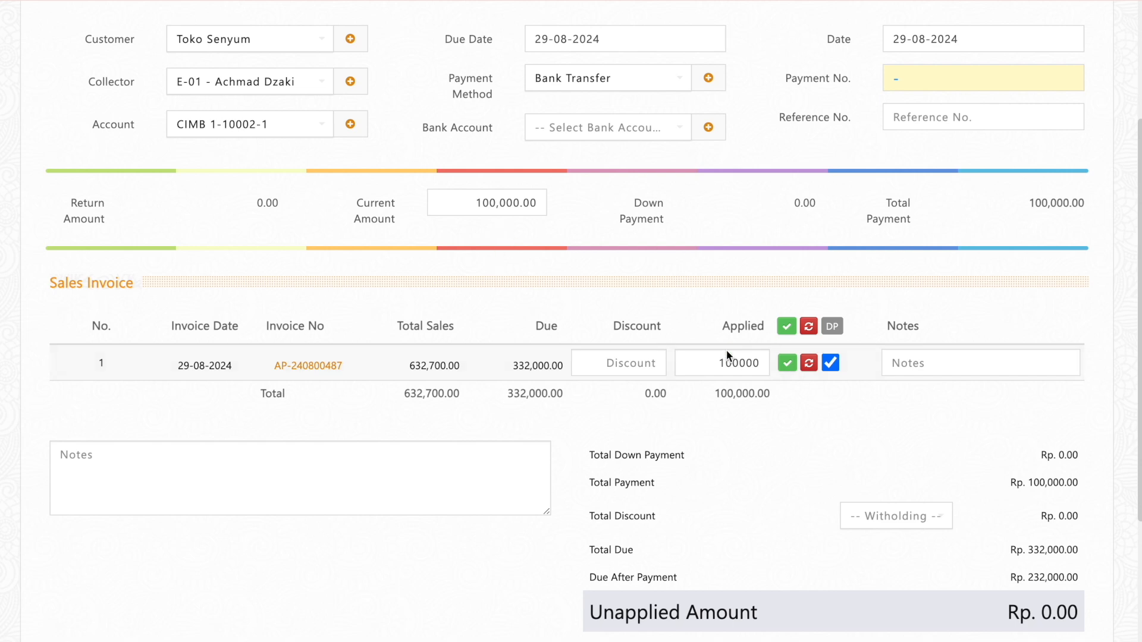
scroll(848, 409, "down", 4)
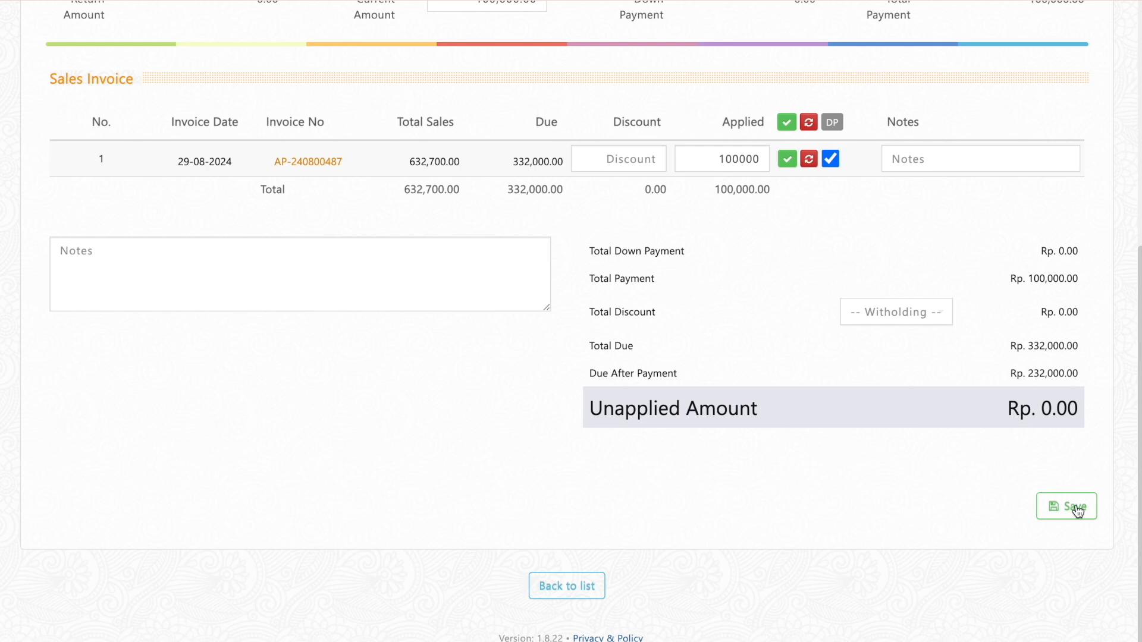
left_click(1078, 510)
scroll(880, 338, "down", 5)
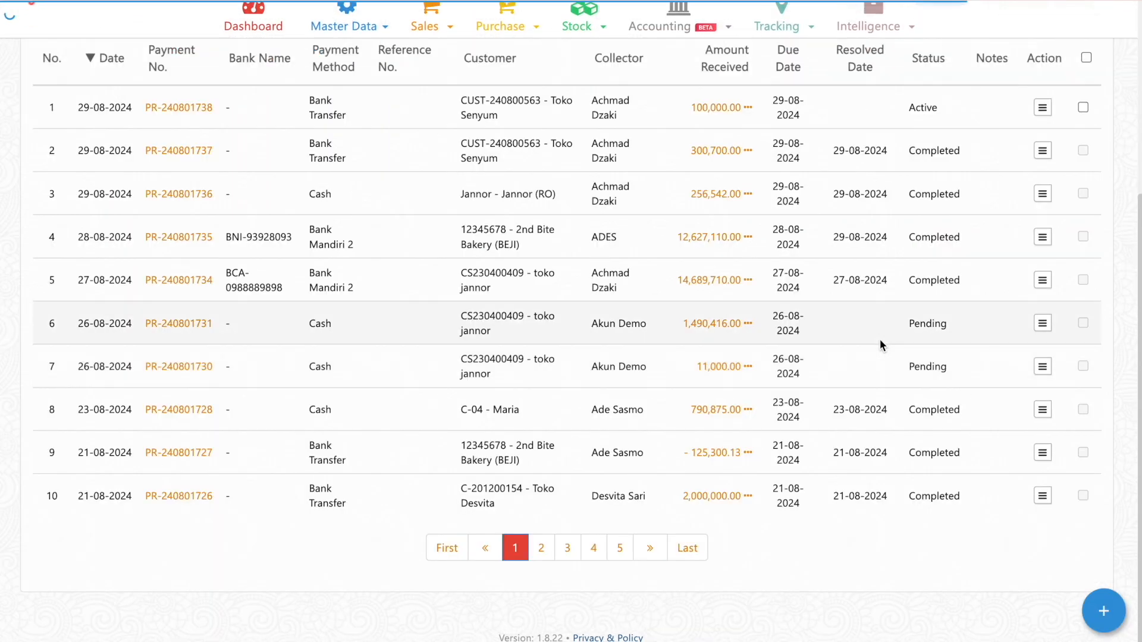
Resolve the active 100,000 Bank Transfer payment from Toko Senyum.
scroll(886, 305, "up", 5)
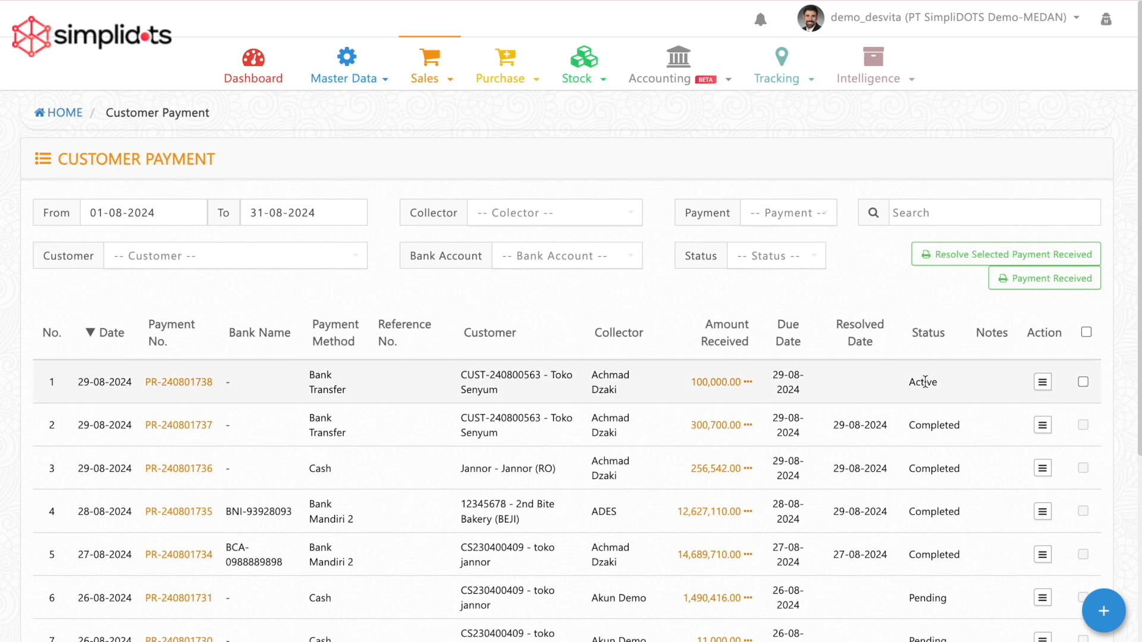
left_click(1042, 382)
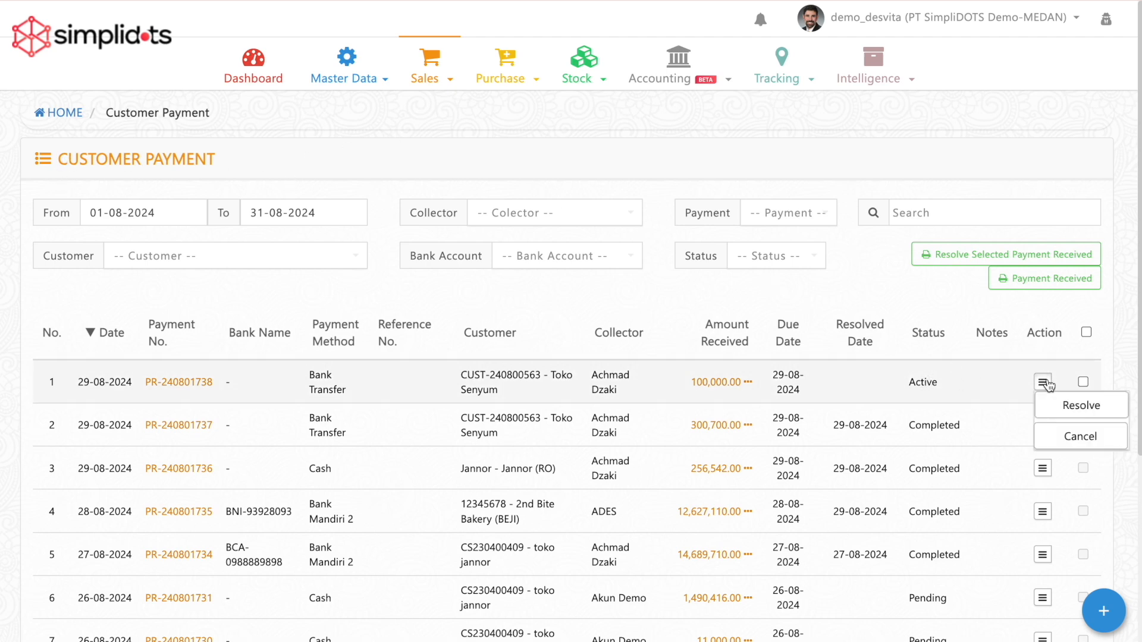
left_click(1076, 410)
left_click(874, 388)
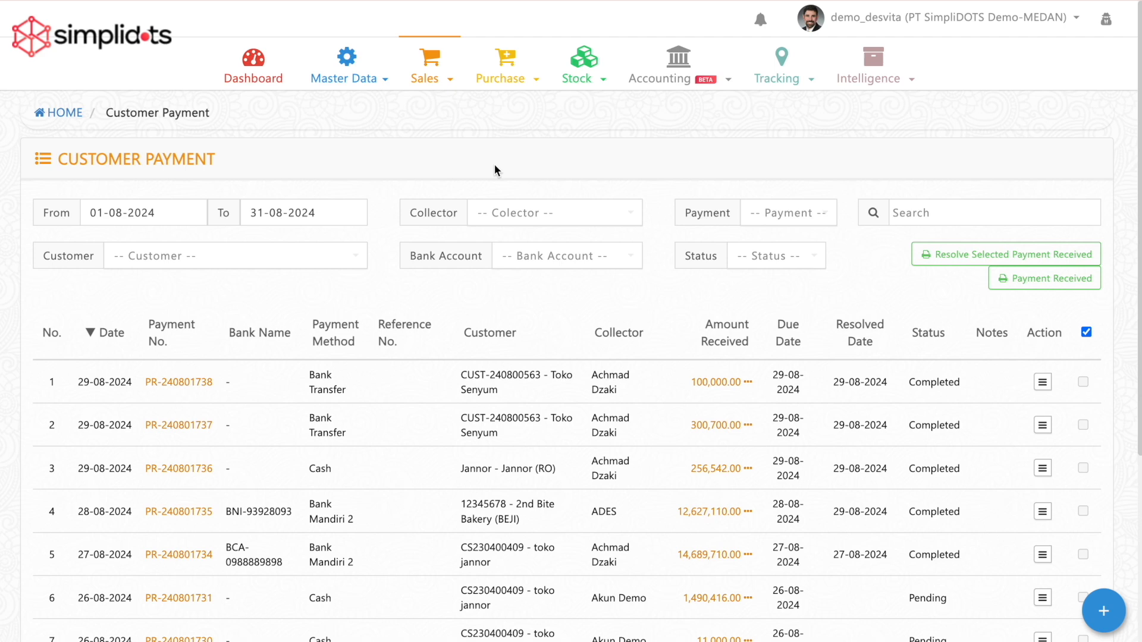
Start a new customer payment and choose 69, TOKO (Sukabumi) as the customer.
left_click(426, 78)
left_click(1103, 610)
left_click(291, 228)
scroll(298, 228, "down", 2)
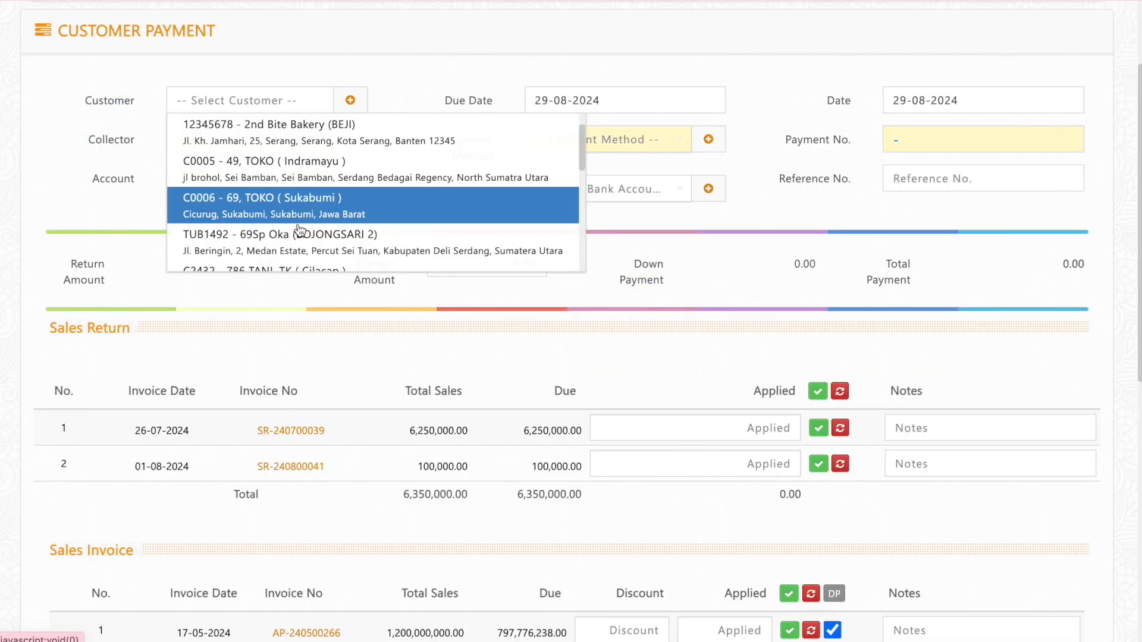
left_click(297, 216)
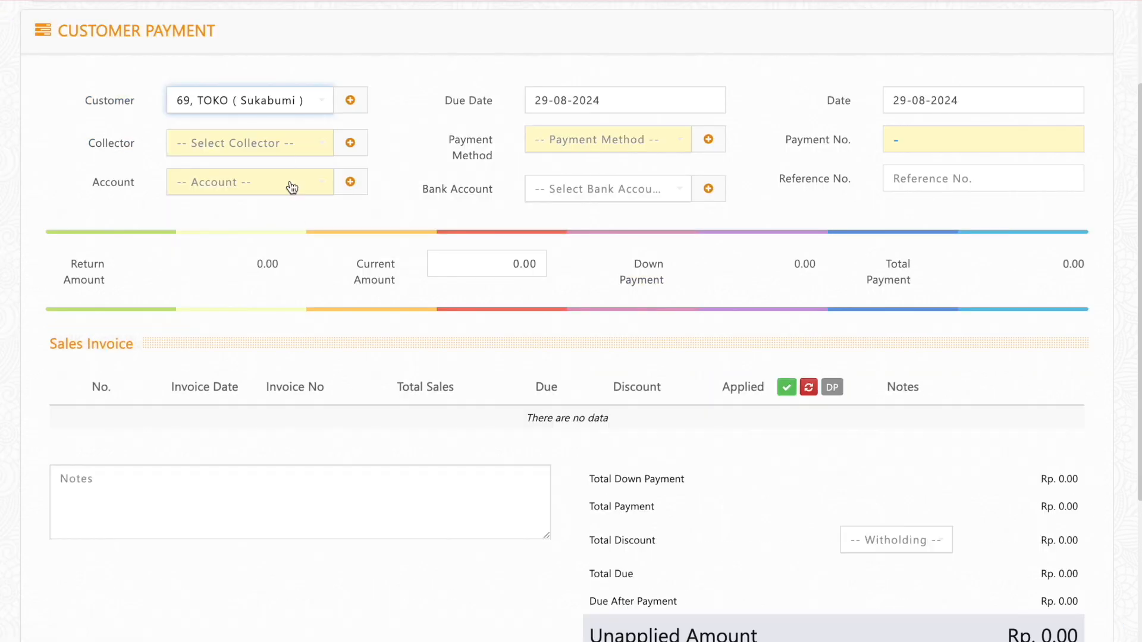
Change the payment's customer to Desvita Toko and assign the collector with code E-01.
left_click(271, 110)
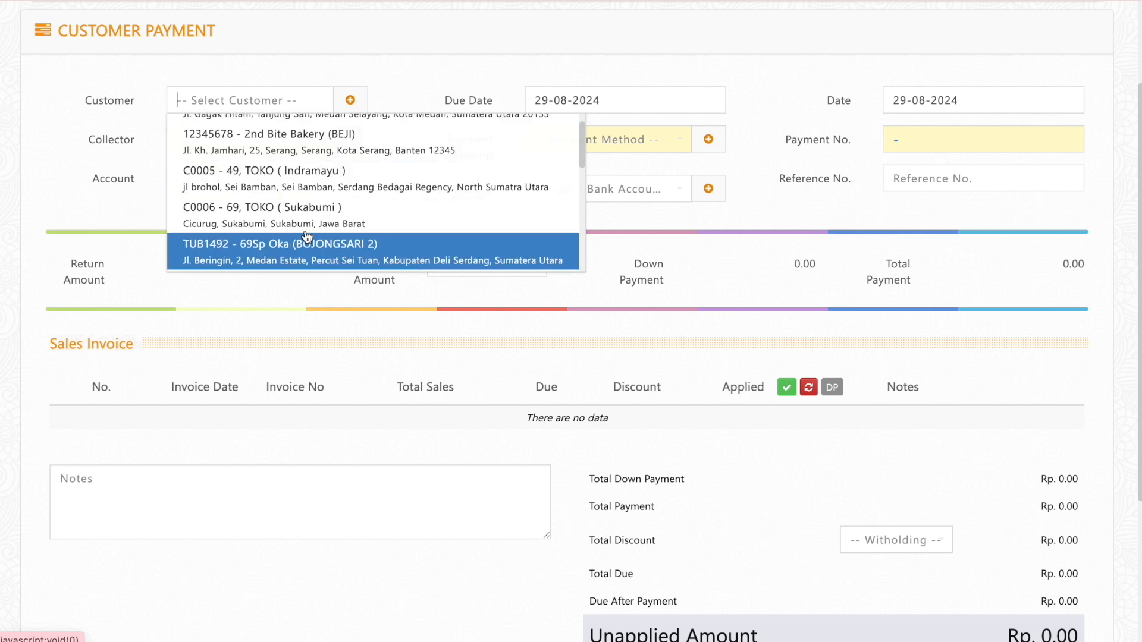
type("des")
left_click(296, 152)
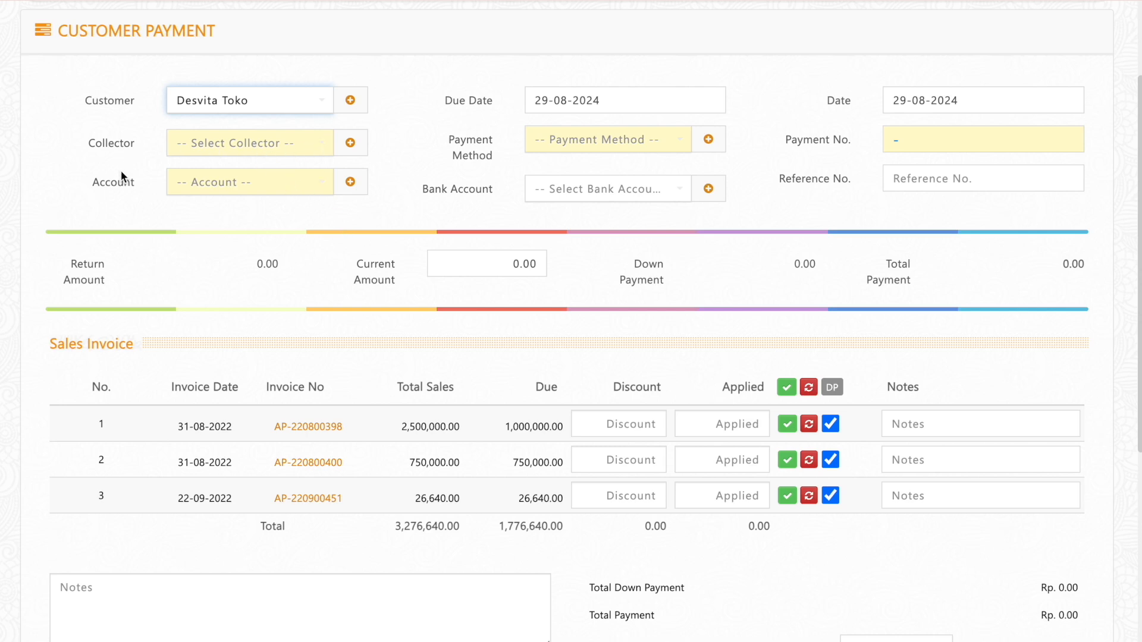
left_click(247, 143)
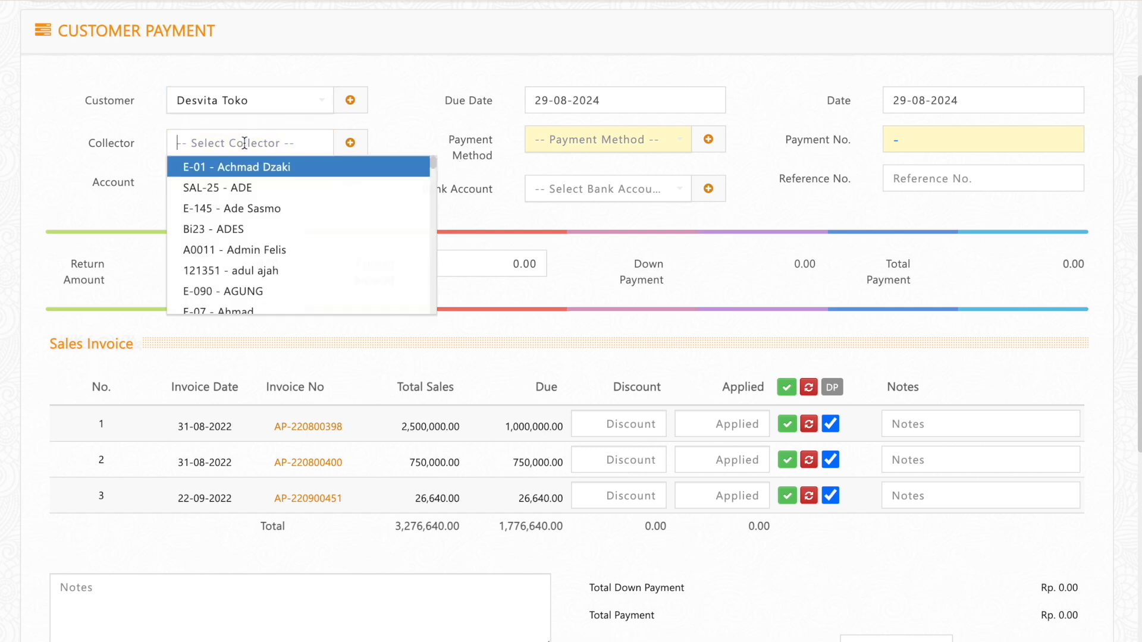
left_click(255, 172)
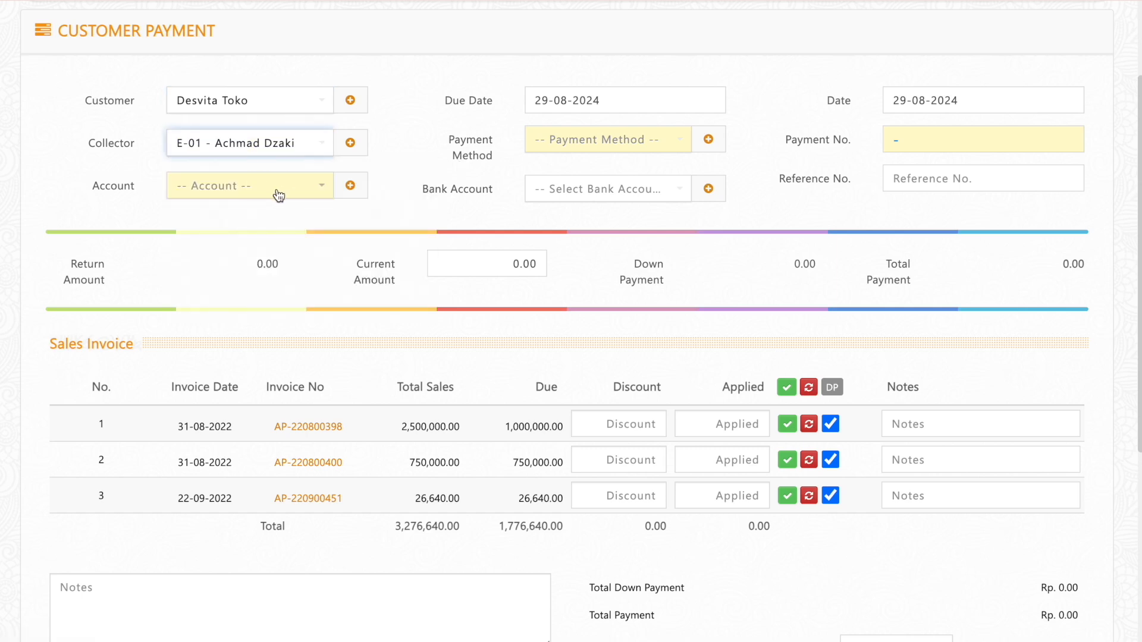
Set the payment method to Bank Transfer and the account to the CIMB account.
left_click(574, 143)
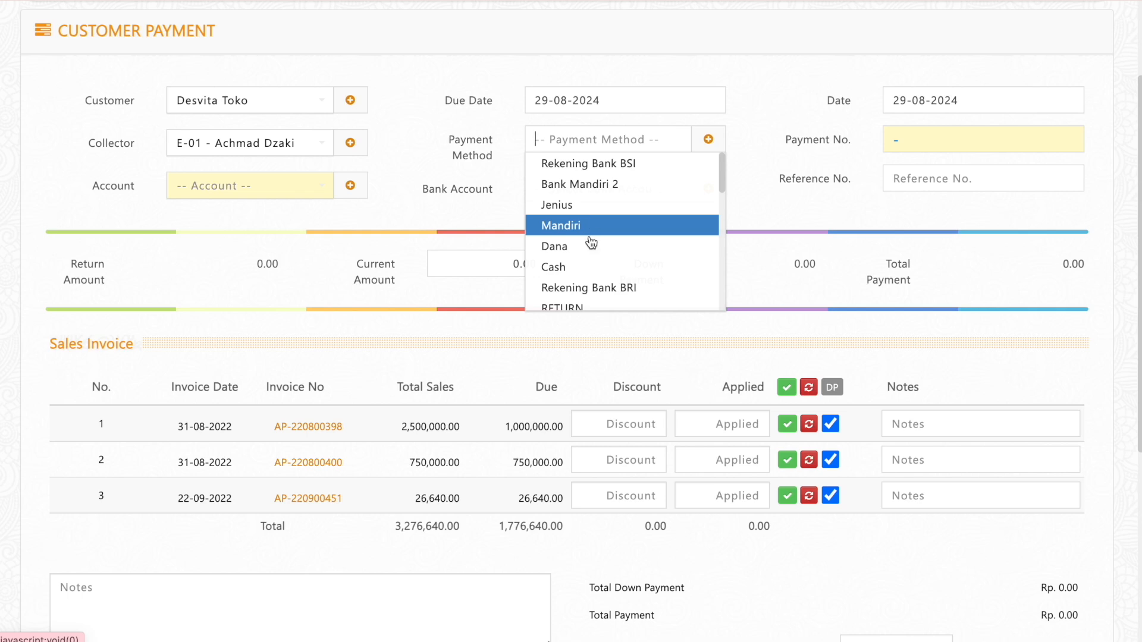
scroll(581, 265, "down", 5)
scroll(578, 267, "up", 3)
left_click(575, 221)
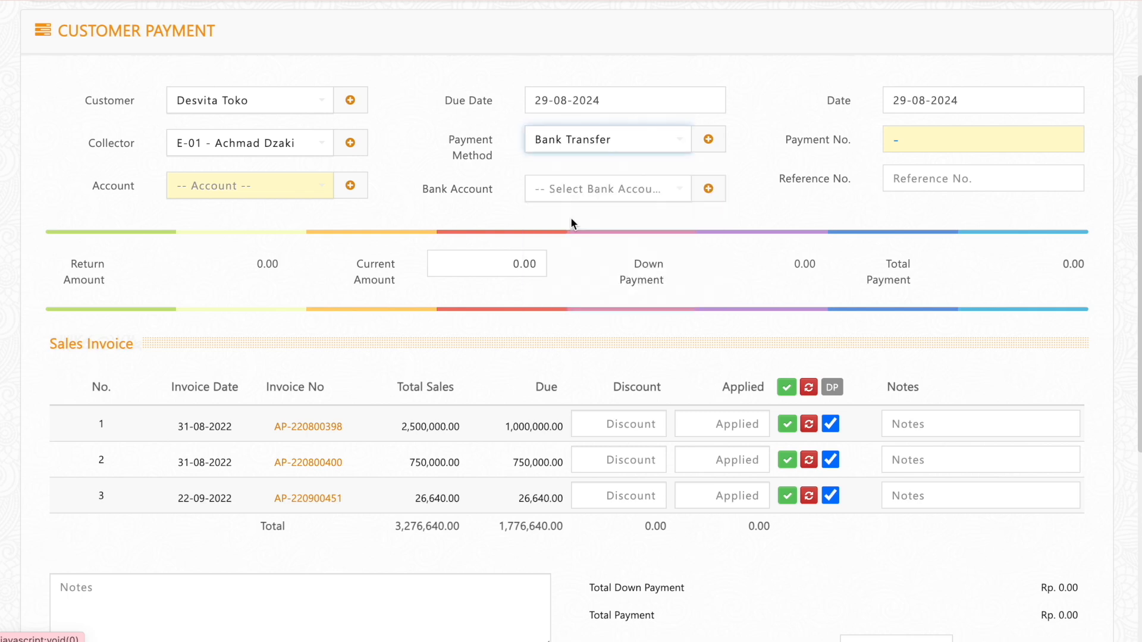
left_click(253, 186)
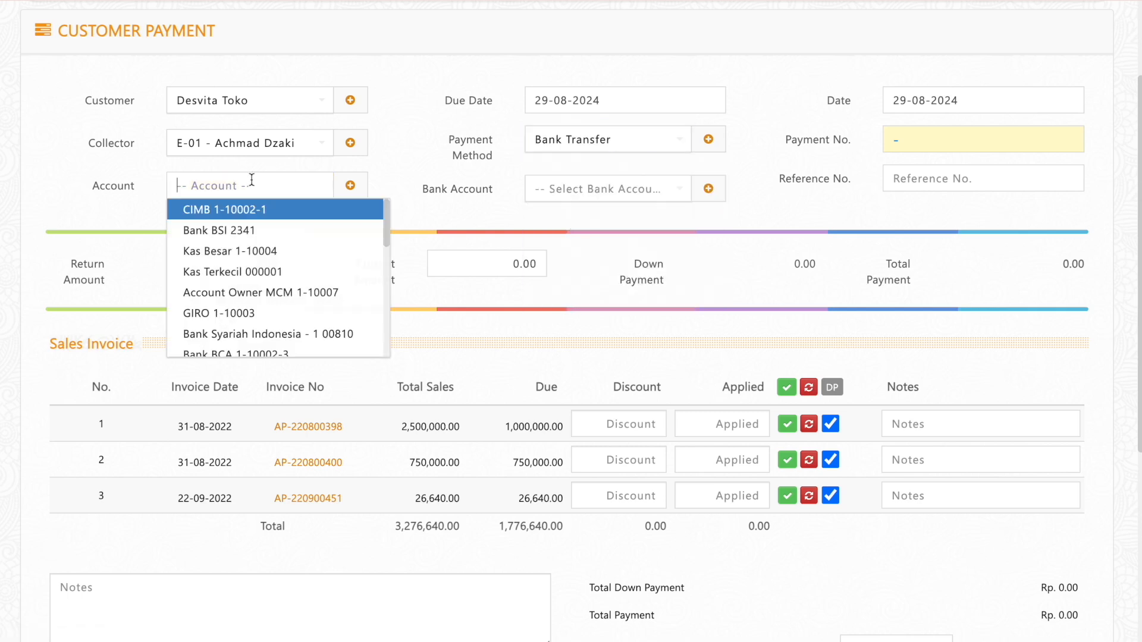
left_click(248, 213)
Copy the invoices' total due of 1,776,640.00 into the current amount and save the payment.
scroll(416, 319, "down", 1)
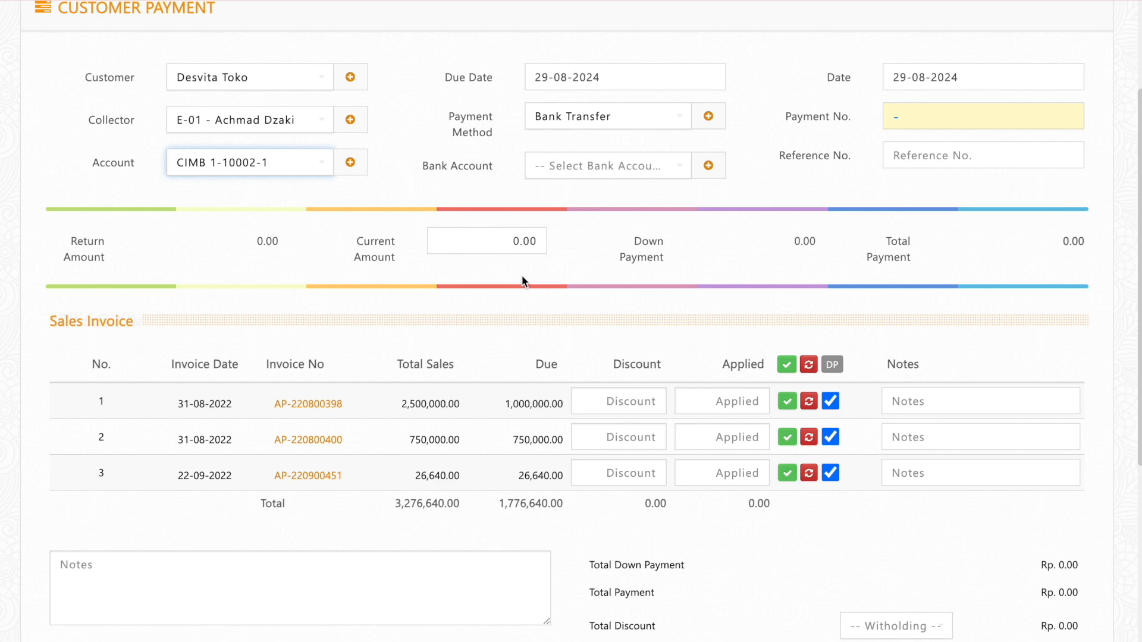
left_click(513, 238)
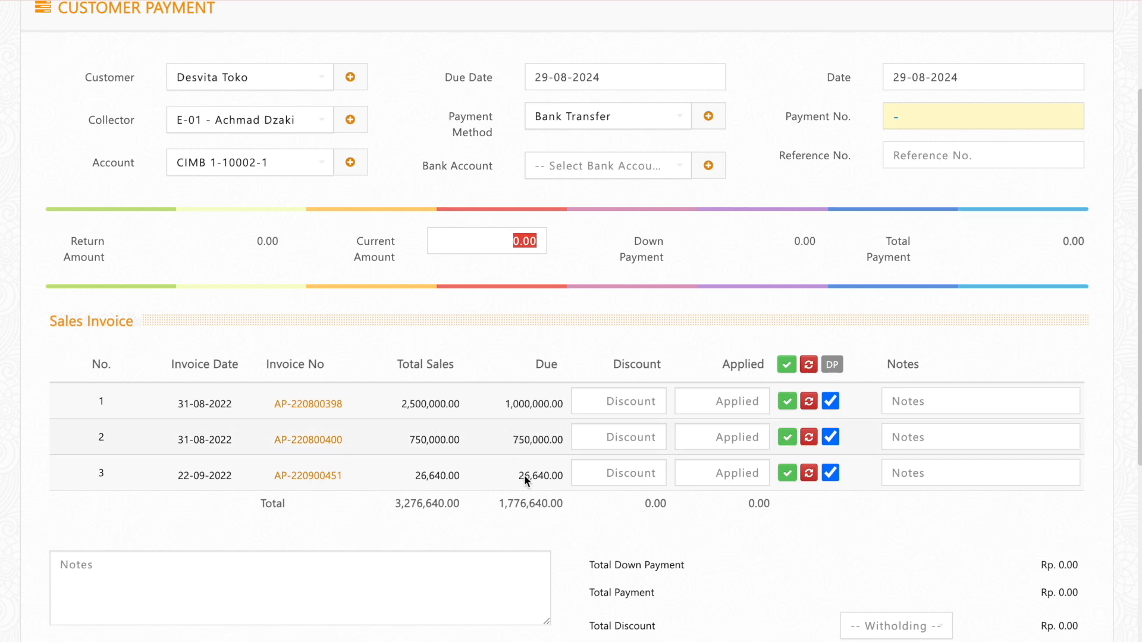
left_click_drag(498, 503, 591, 510)
key("super+c")
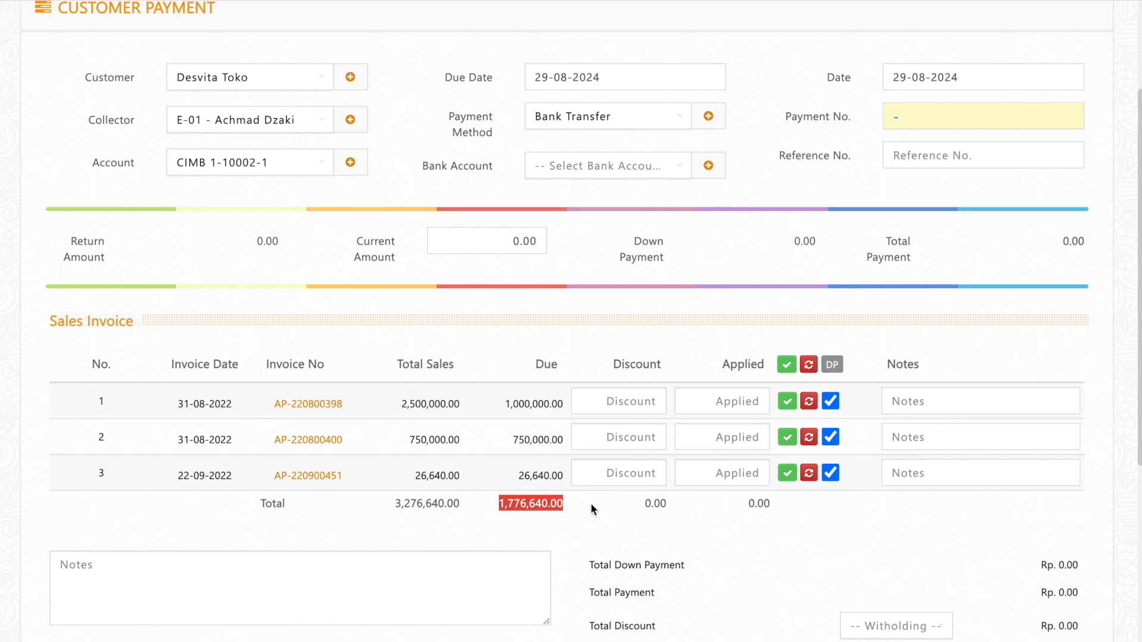
key("super+a")
key("super+v")
key("Tab")
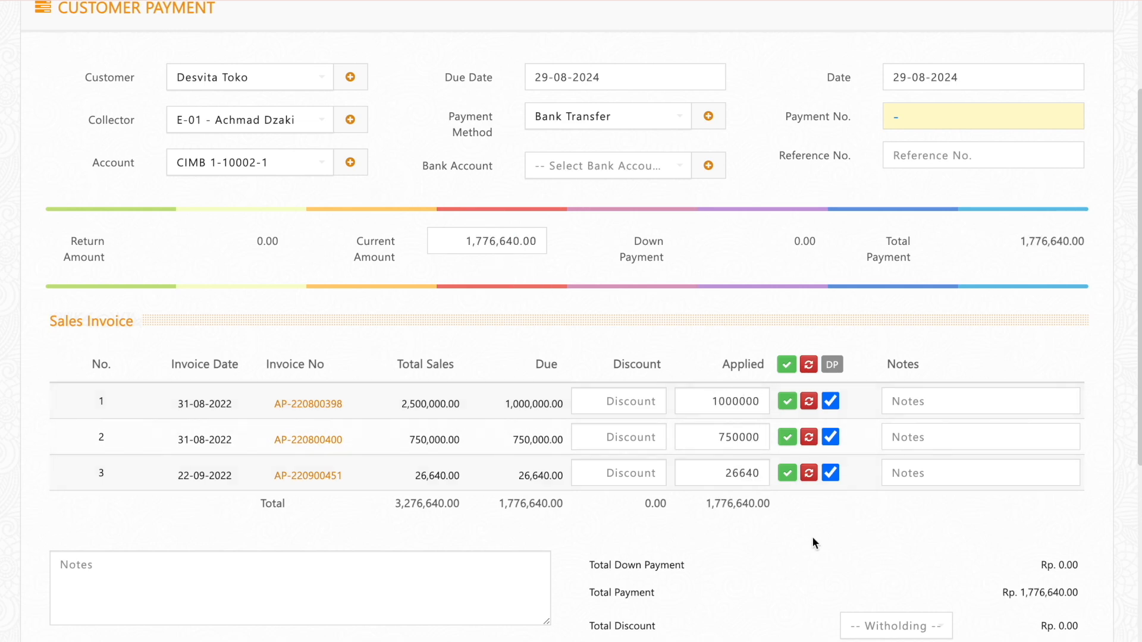
scroll(812, 536, "down", 4)
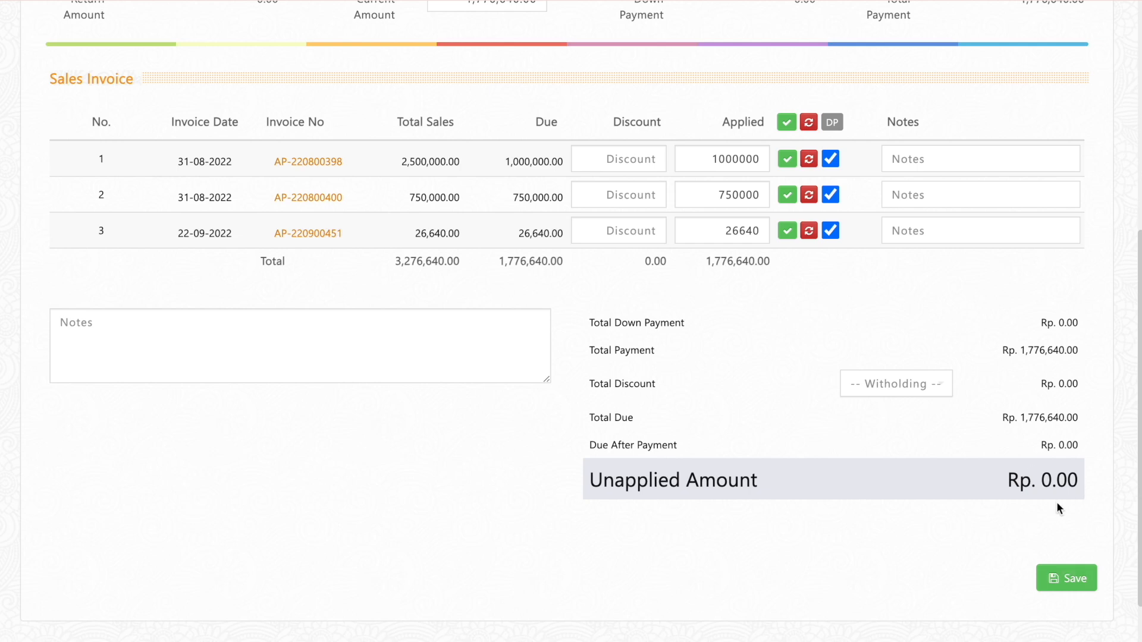
left_click(1065, 574)
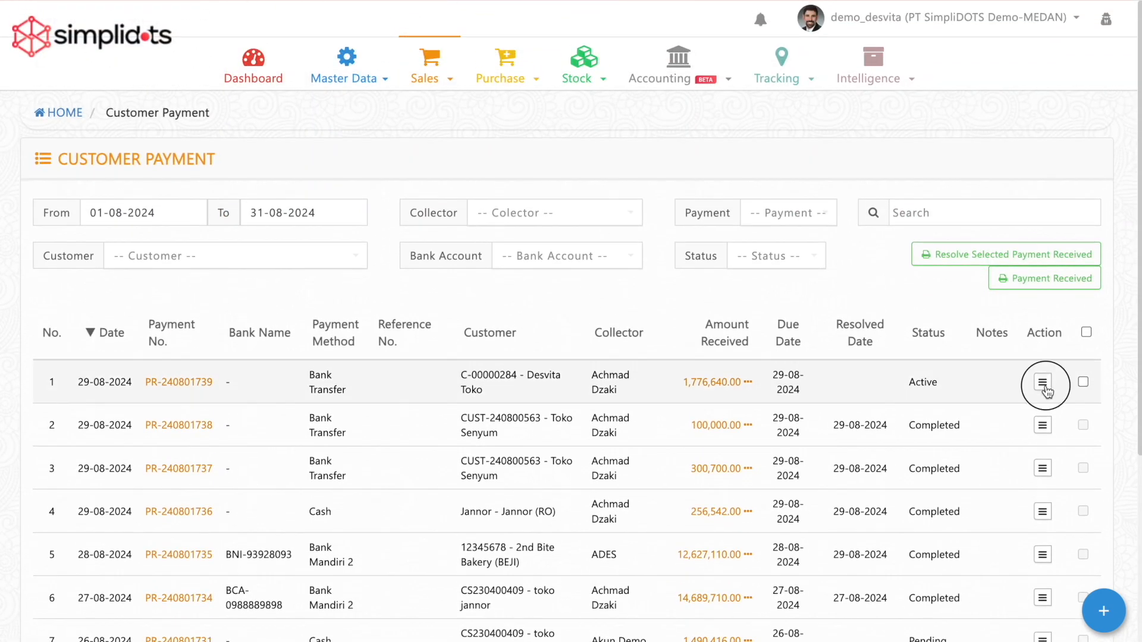
Resolve the active 1,776,640 Bank Transfer payment from Desvita Toko.
left_click(1043, 383)
left_click(1069, 411)
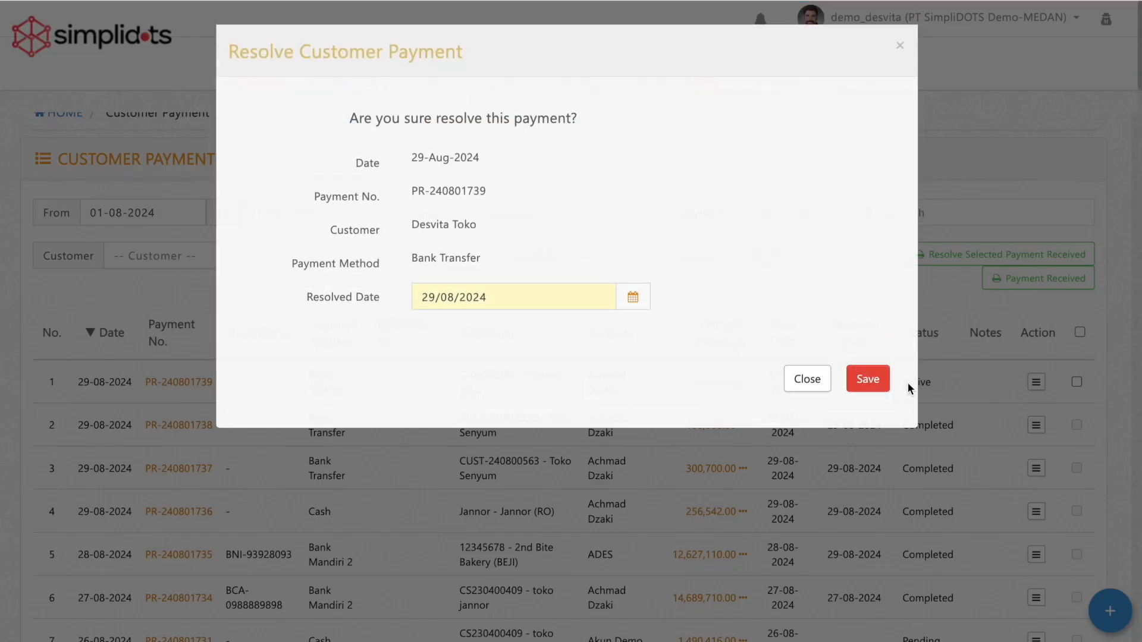
left_click(868, 381)
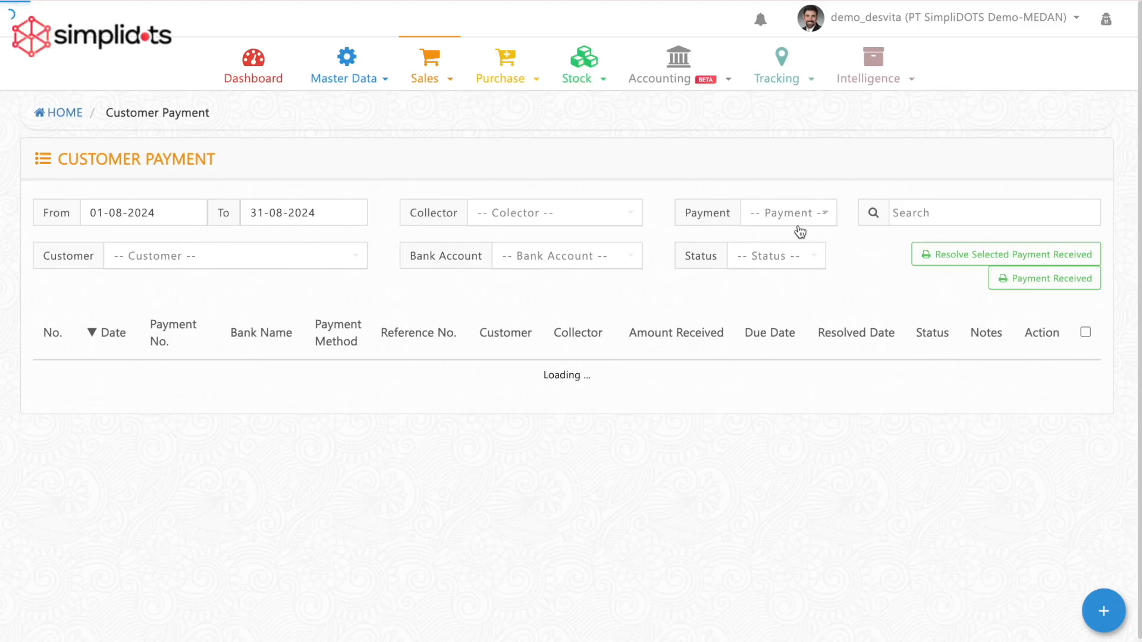